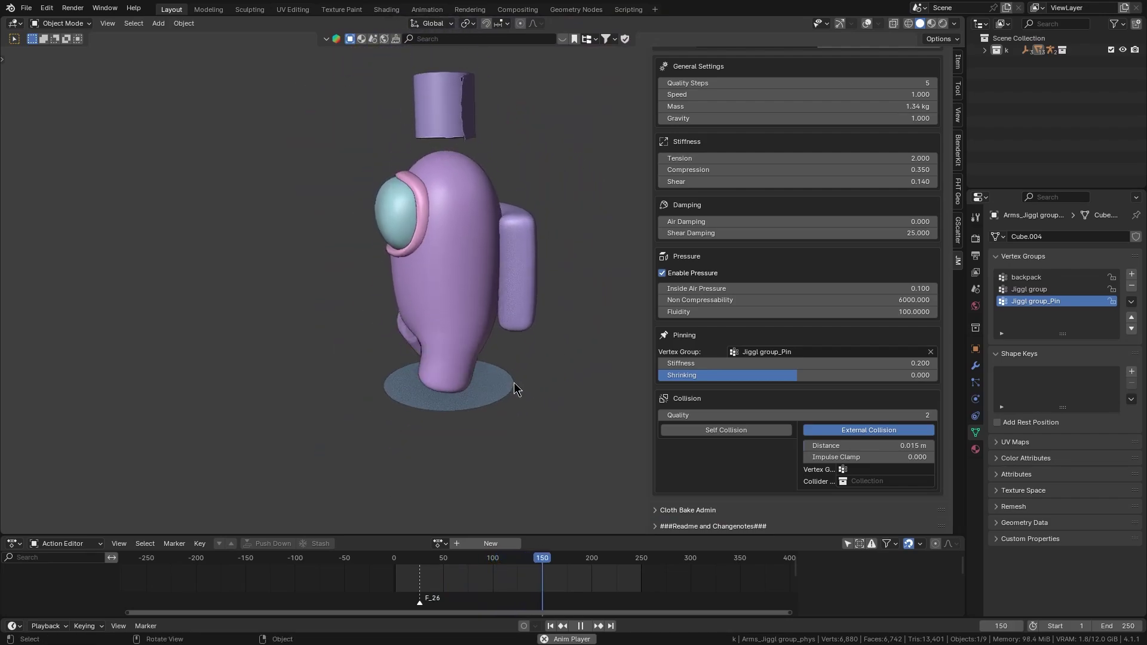
Examine the running jiggle simulations on the purple crewmate's backpack and the hedgehog's head spike from several angles
scroll(531, 365, "up", 1)
scroll(463, 370, "up", 1)
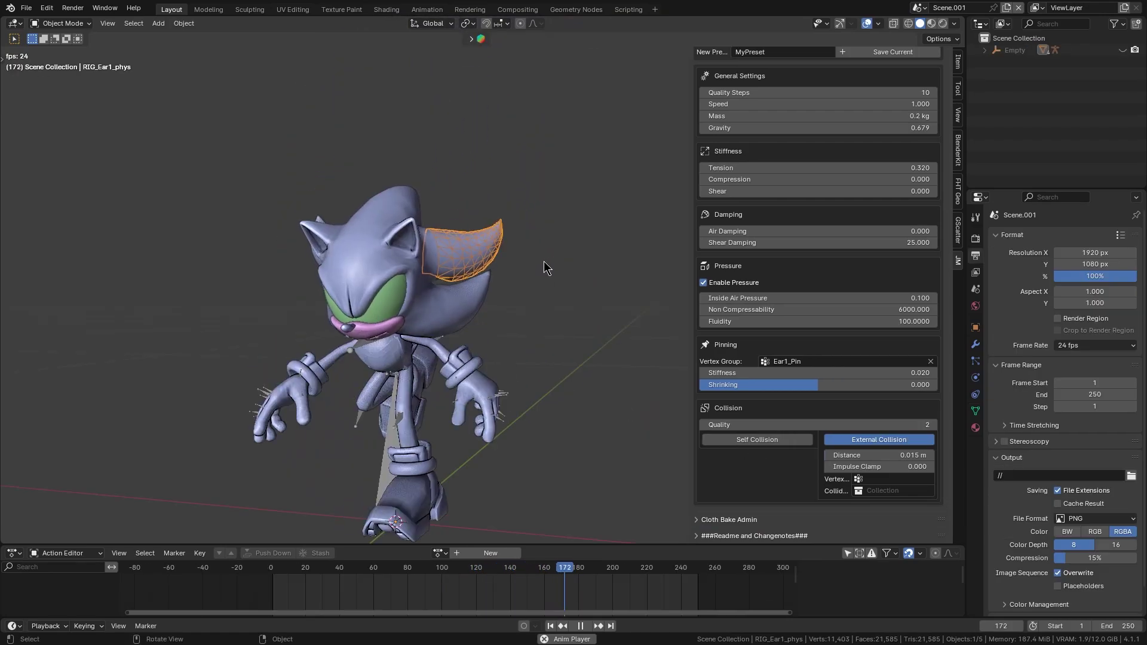
middle_click_drag(544, 260, 501, 253)
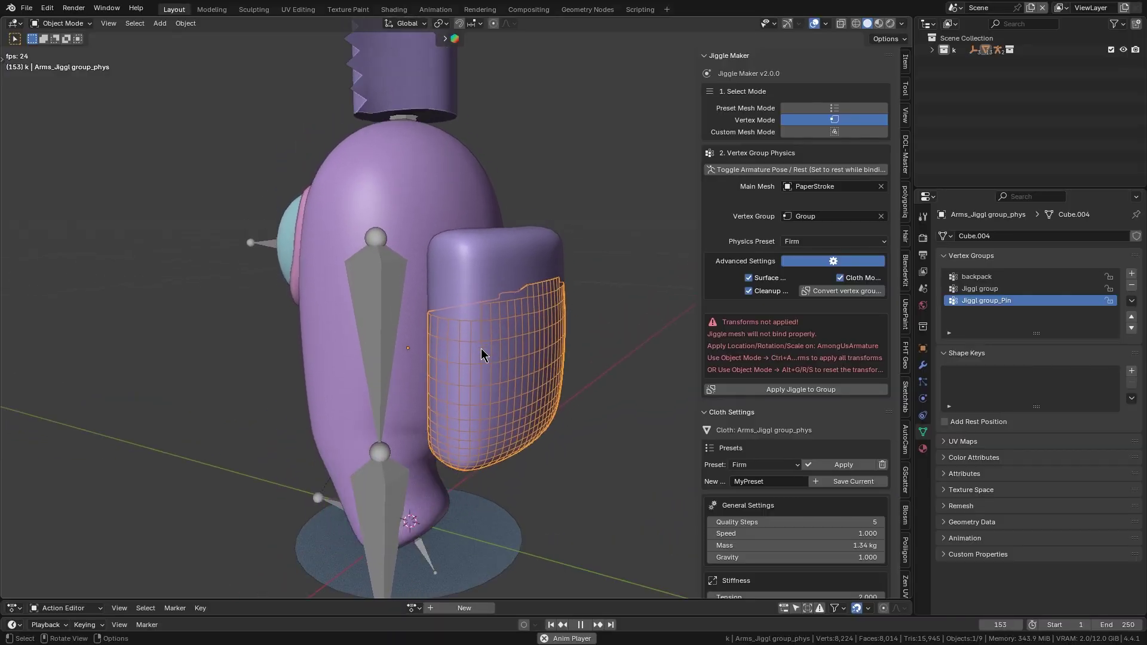
scroll(490, 361, "down", 4)
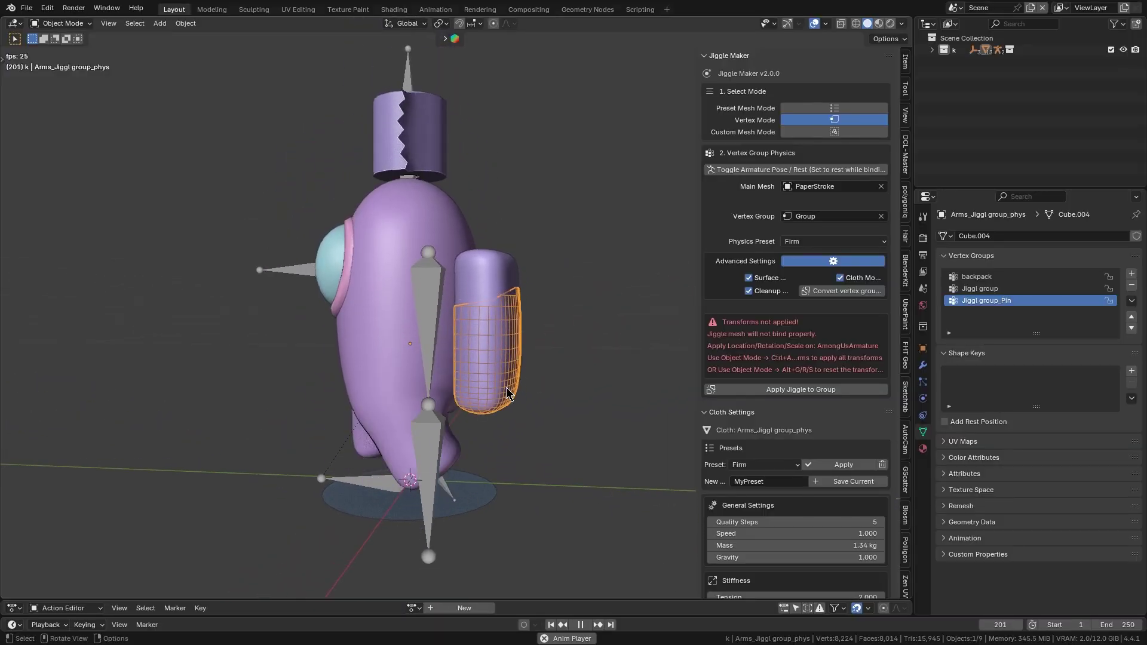
middle_click_drag(506, 393, 525, 375)
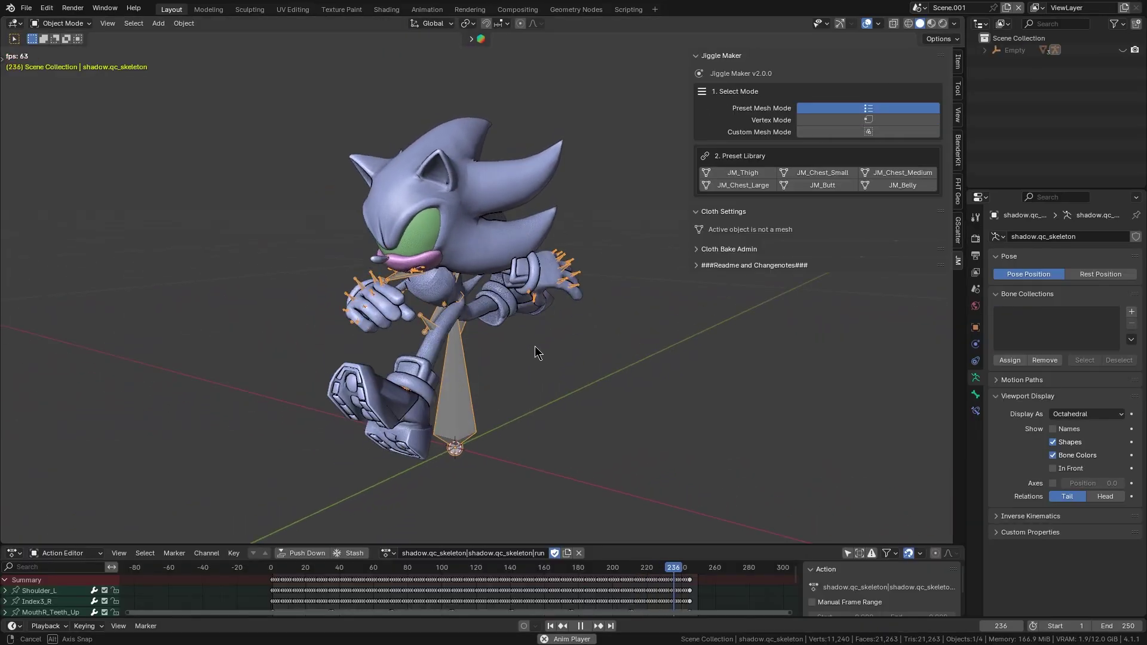
Stop the run animation and select the hedgehog character's mesh at the head spikes
middle_click_drag(535, 346, 533, 346)
key("space")
middle_click_drag(627, 236, 627, 271, "shift")
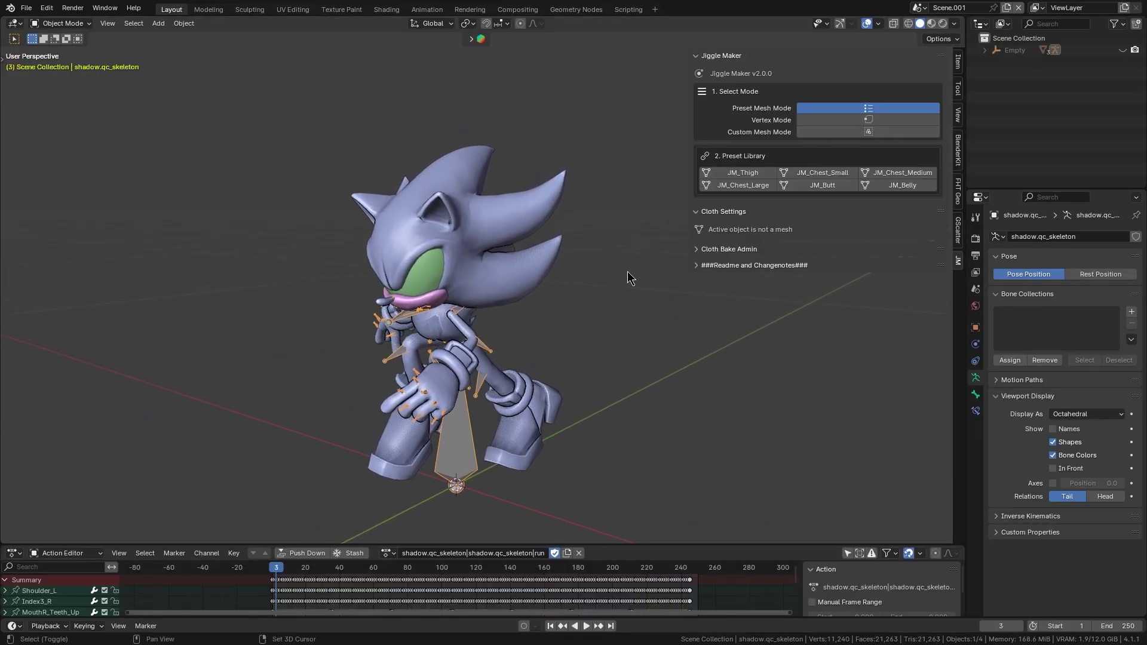
scroll(597, 269, "up", 2)
left_click(497, 196)
scroll(534, 261, "up", 4)
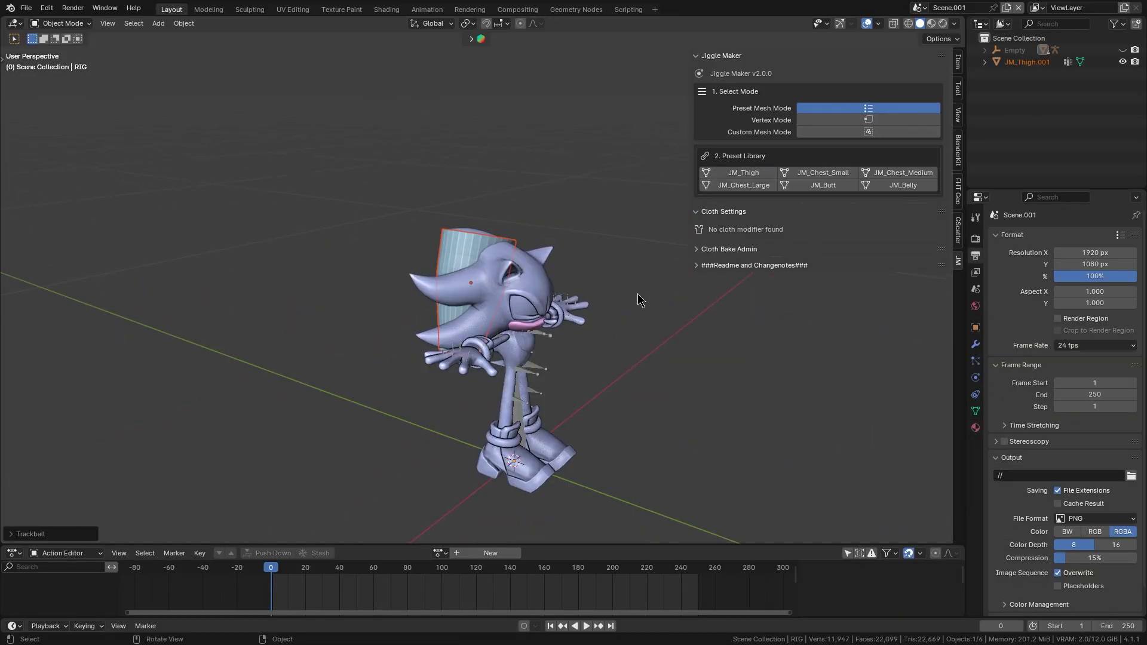
Rotate the JM_Thigh preset mesh to line up with the head spike and enter Edit Mode on it
middle_click_drag(638, 300, 513, 304)
key("r")
key("Tab")
scroll(482, 378, "up", 4)
middle_click_drag(481, 379, 545, 341)
Scale and move parts of the thigh mesh with proportional editing to fit it around the head spike
key("s")
key("g")
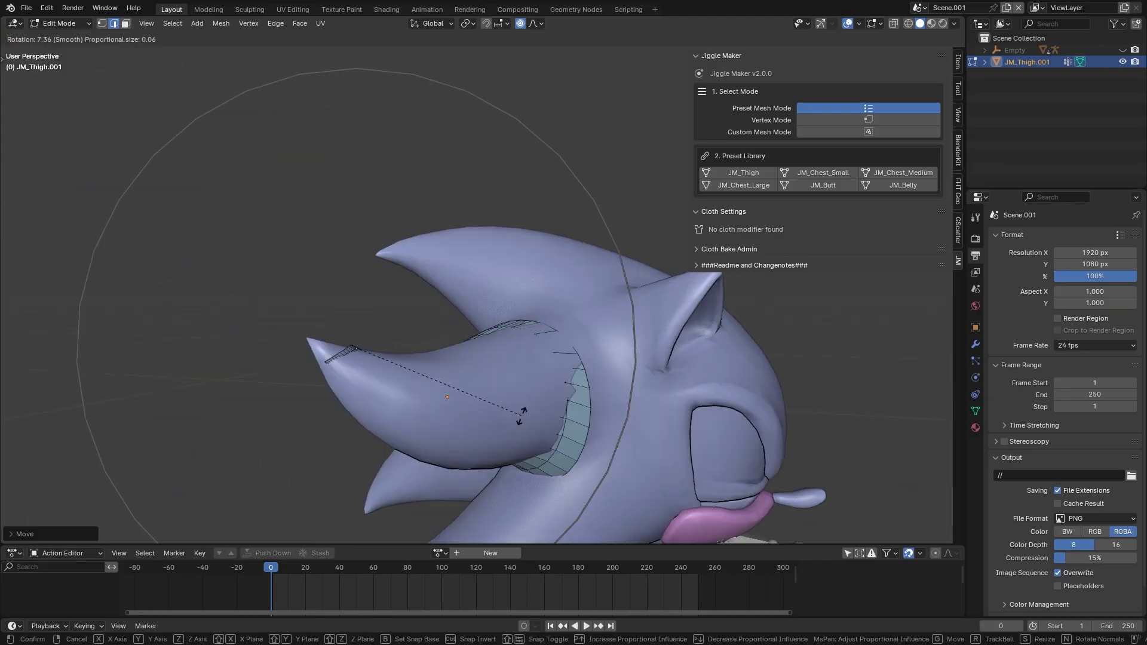
key("ctrl+KP_Add")
middle_click_drag(570, 307, 448, 255)
middle_click_drag(617, 298, 612, 323)
left_click(612, 322, "shift")
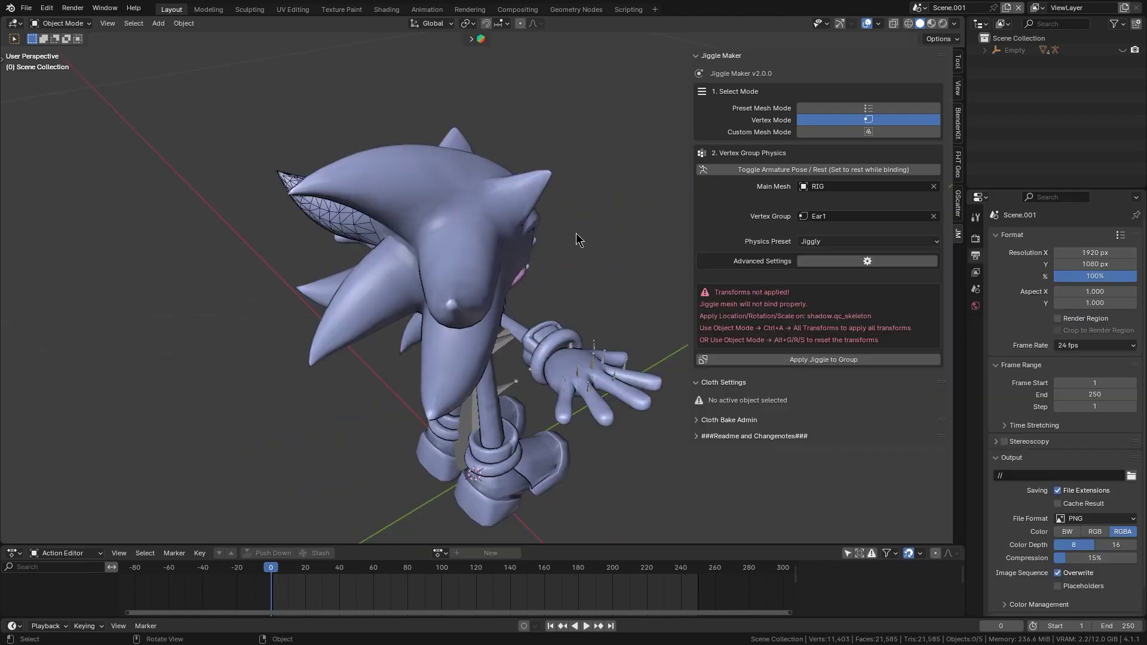
Switch Jiggle Maker to Custom Mesh Mode, and add a cube and scale it at the character
left_click(802, 132)
left_click(535, 187)
scroll(597, 334, "down", 3)
key("s")
left_click(604, 491)
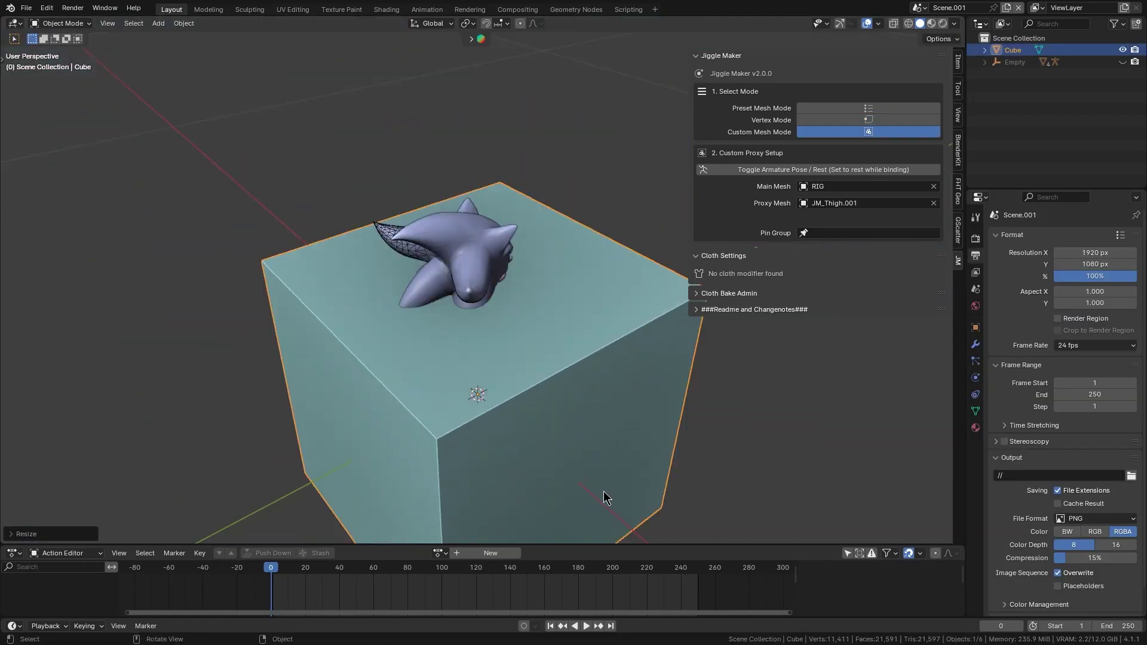
Move the cube vertically and in the horizontal plane to the character's head and rescale it there
key("g")
key("z")
left_click(589, 340)
key("g")
key("shift+z")
middle_click_drag(589, 339, 512, 308)
left_click(487, 302)
scroll(592, 257, "up", 3)
key("s")
left_click(561, 263)
Enter Edit Mode on the cube and switch to a different selection tool
key("Tab")
left_click(512, 309)
scroll(521, 313, "up", 2)
key("w")
key("w")
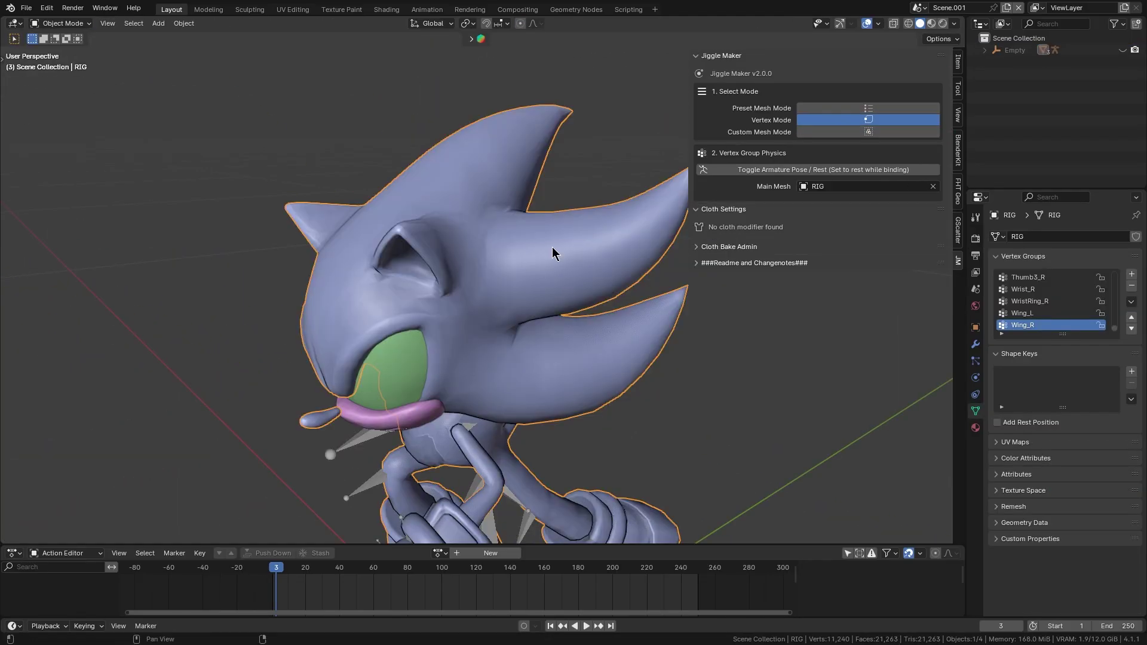
Enter Edit Mode on the RIG mesh with its head spikes in view
middle_click_drag(554, 253, 500, 265)
key("Tab")
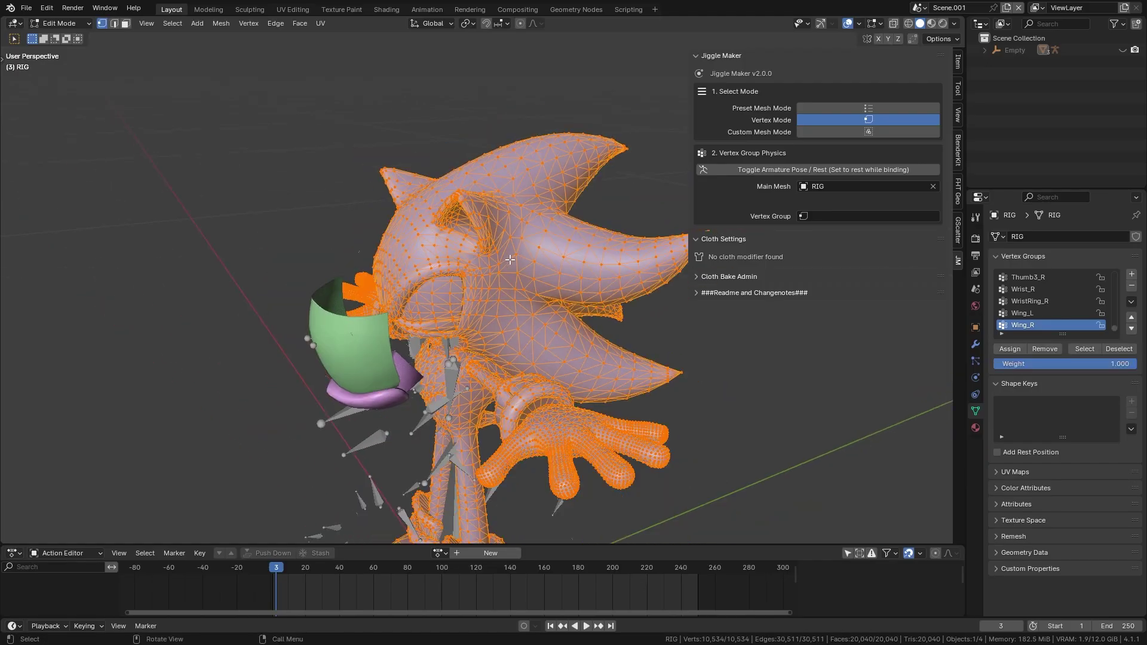
middle_click_drag(570, 265, 553, 263)
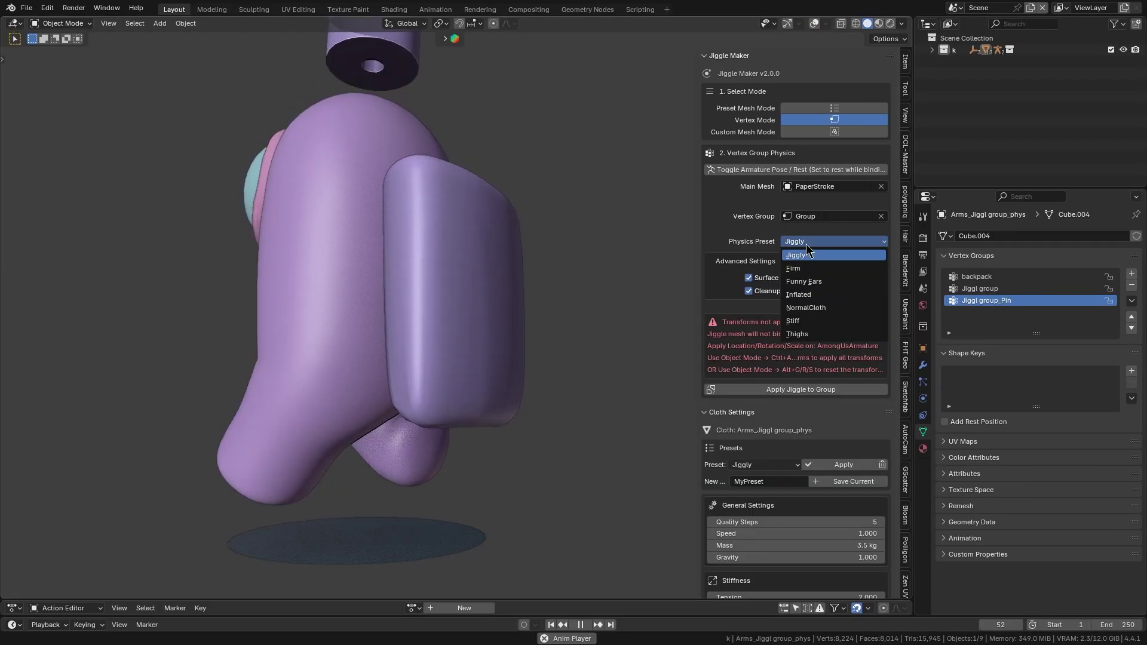
Set the physics preset for the crewmate's vertex group to Firm
left_click(801, 264)
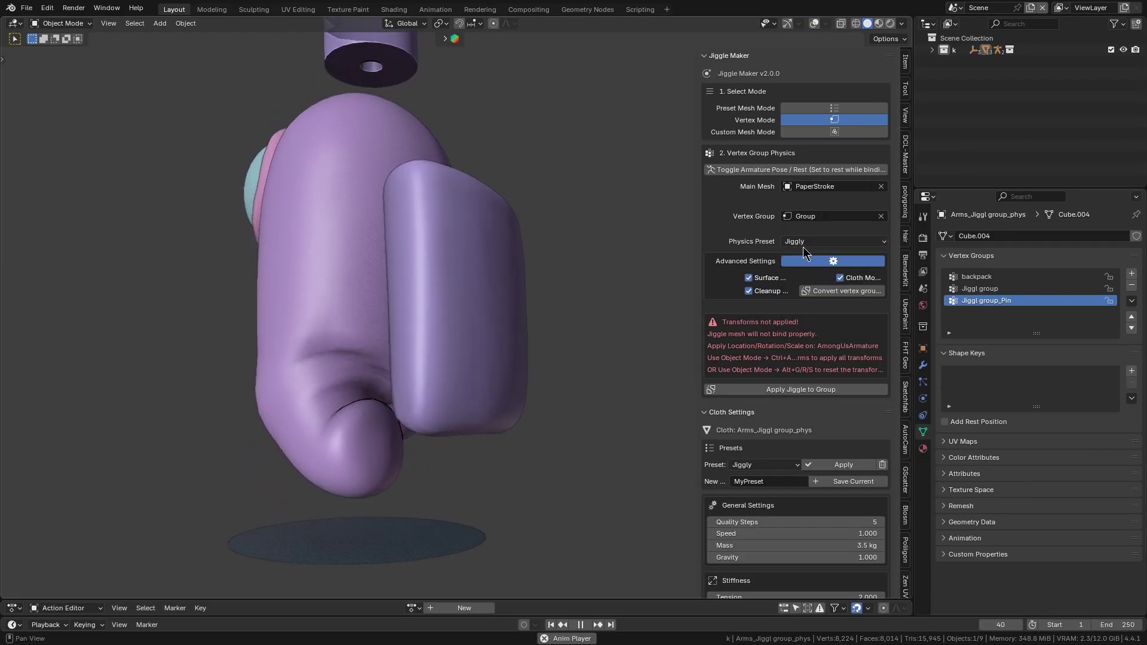
left_click(801, 241)
left_click(801, 261)
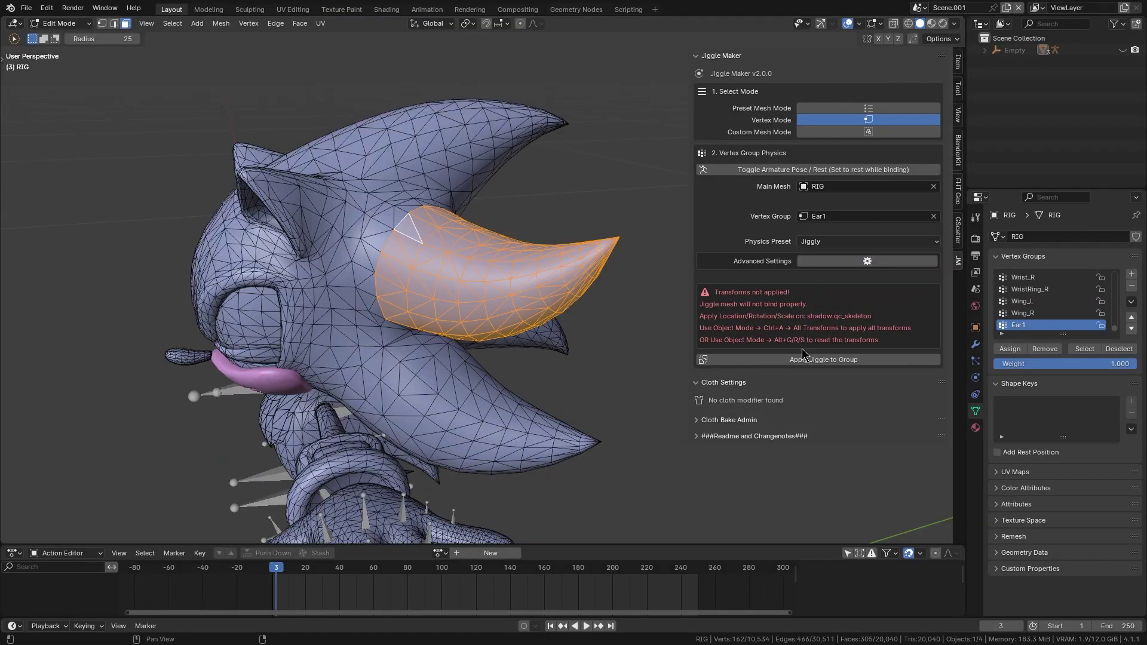
Apply jiggle to the Ear1 vertex group with the Jiggly preset and toggle the armature to pose position
left_click(800, 360)
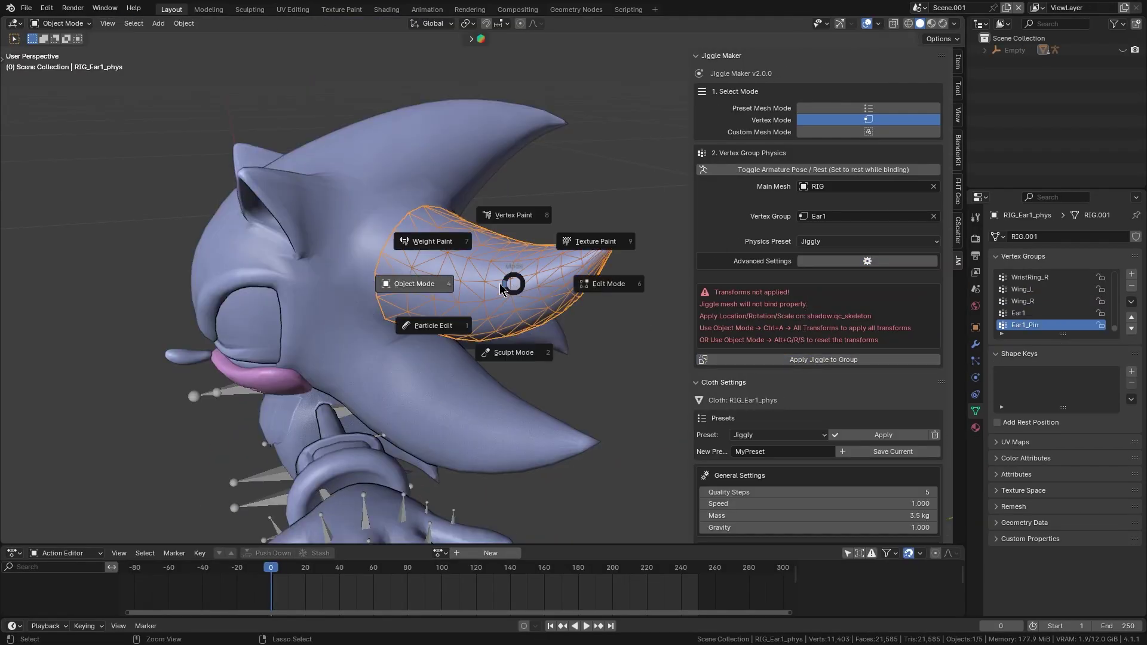
left_click(795, 171)
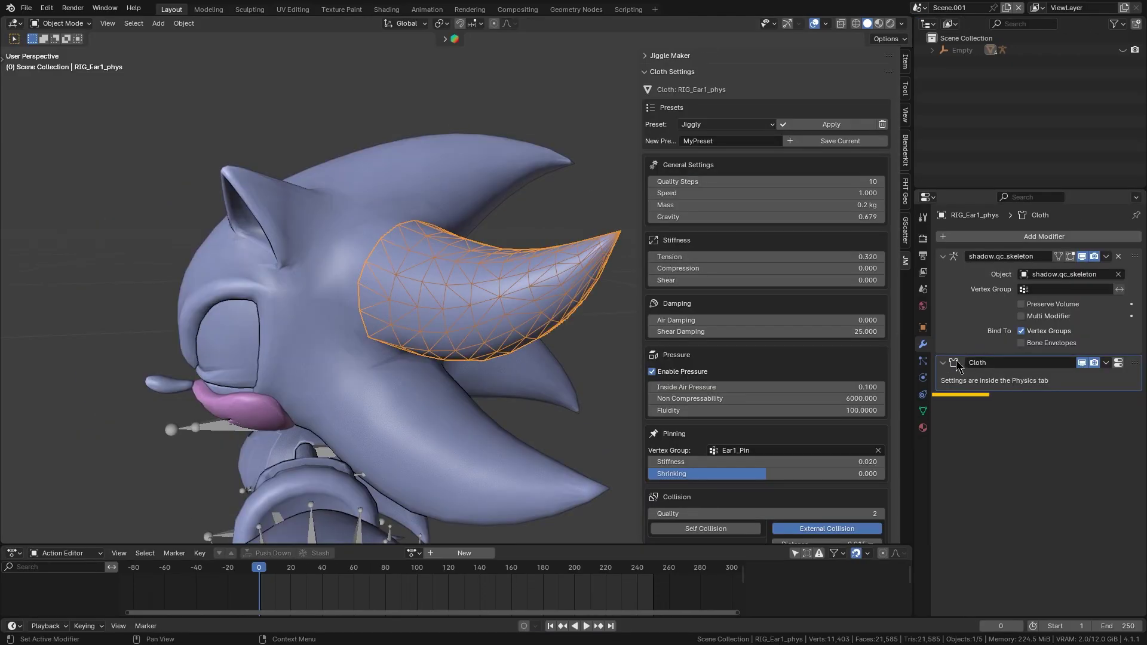
Select the RIG mesh and examine its modifiers and the new Ear1 physics mesh
middle_click_drag(604, 319, 537, 335)
left_click(383, 213)
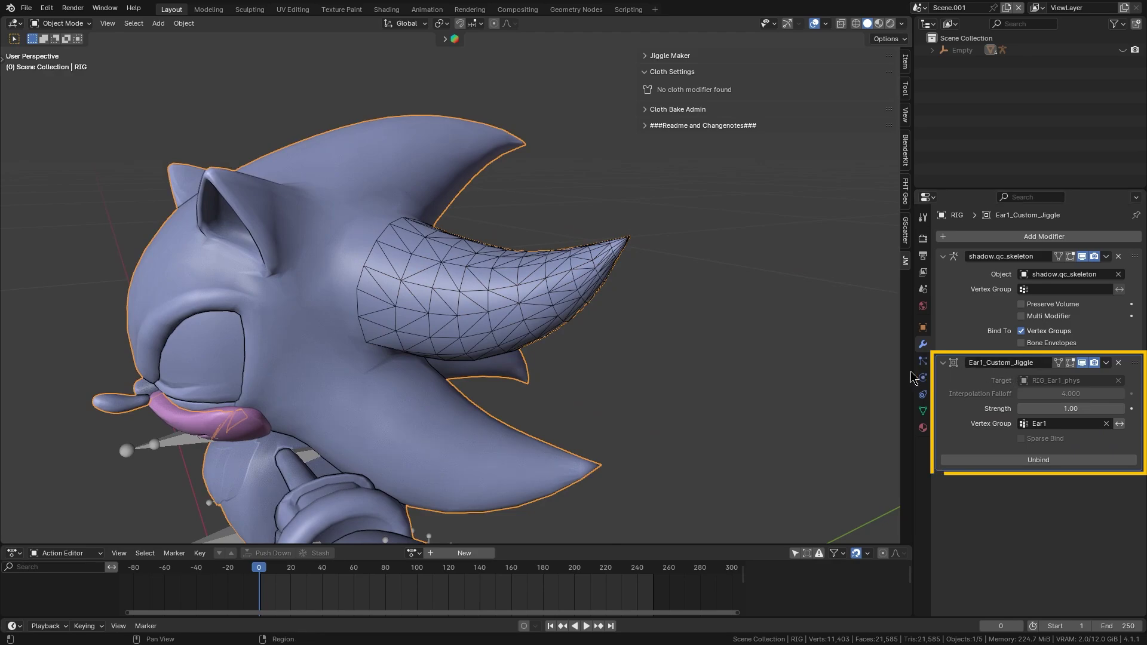
middle_click_drag(765, 347, 547, 306)
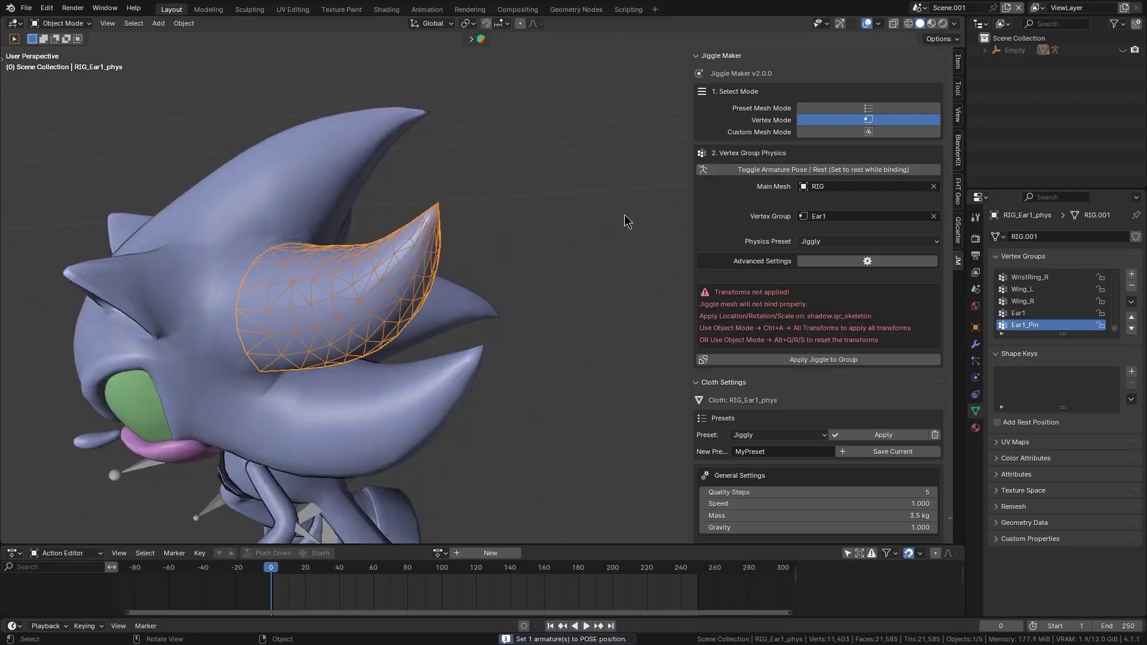
Play the animation to check how the Ear1 physics mesh moves on the RIG mesh, and stop it
middle_click_drag(626, 221, 489, 255)
key("space")
left_click(496, 254)
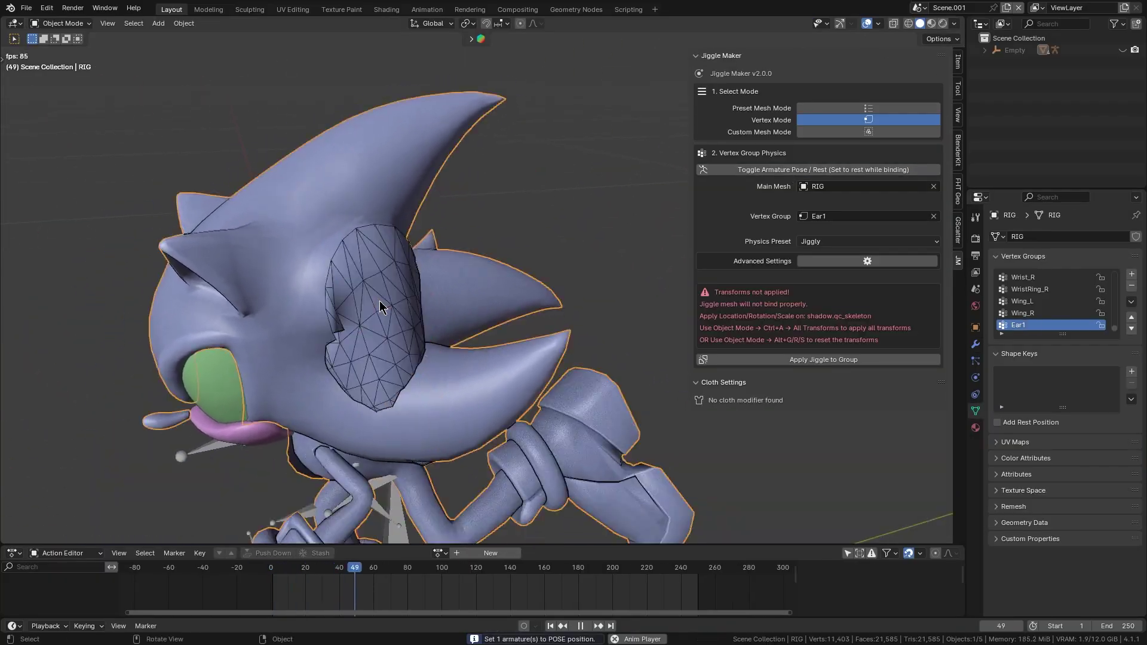
key("space")
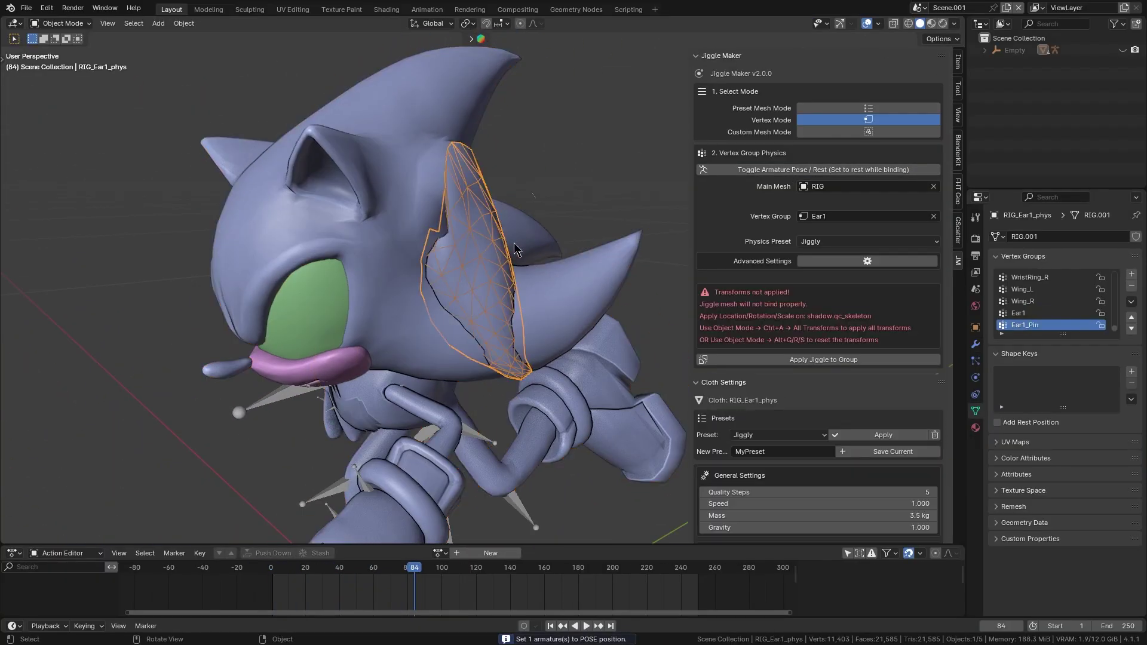
Review the Ear1 physics mesh's cloth settings and return the timeline to the start
scroll(729, 380, "down", 8)
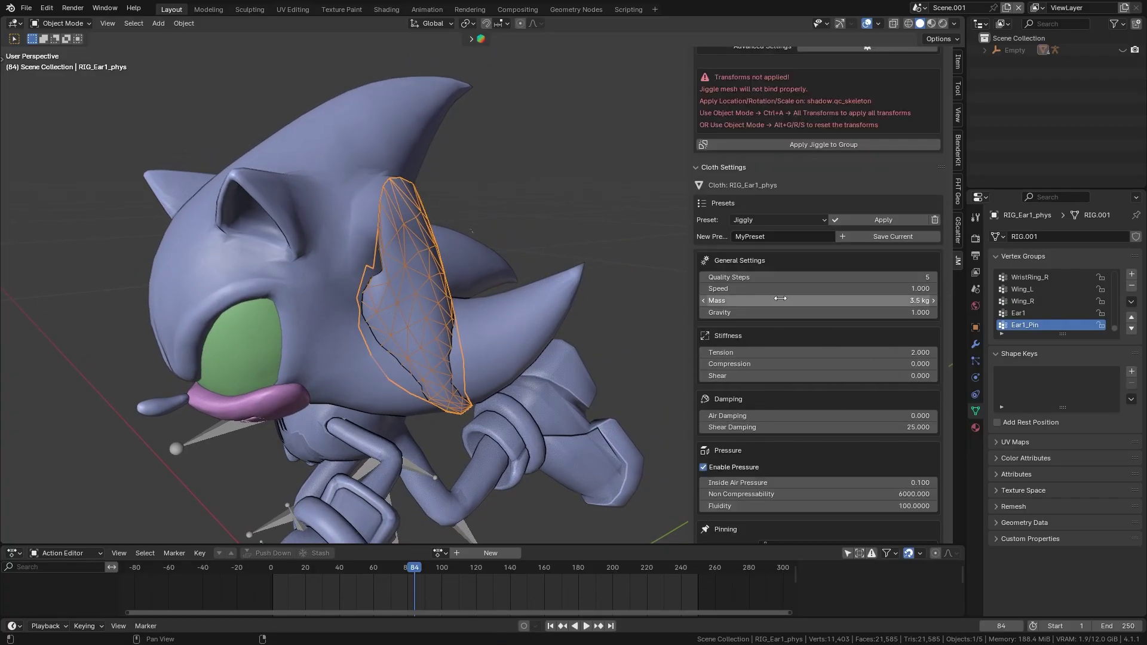
scroll(754, 296, "down", 7)
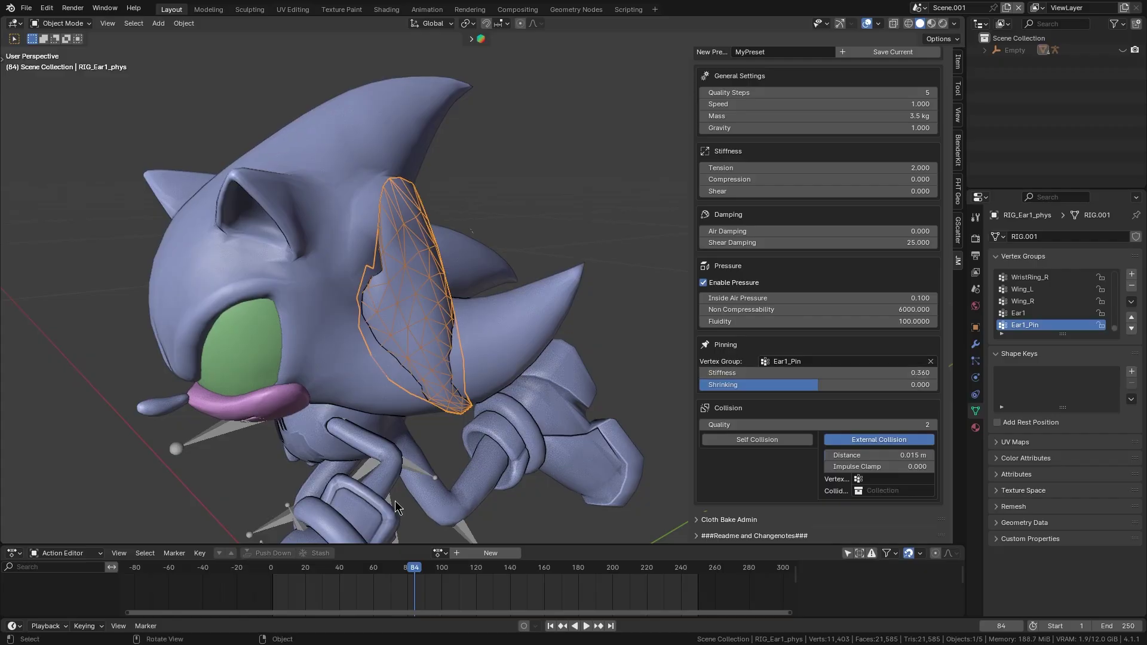
key("shift+Left")
middle_click_drag(350, 339, 392, 331)
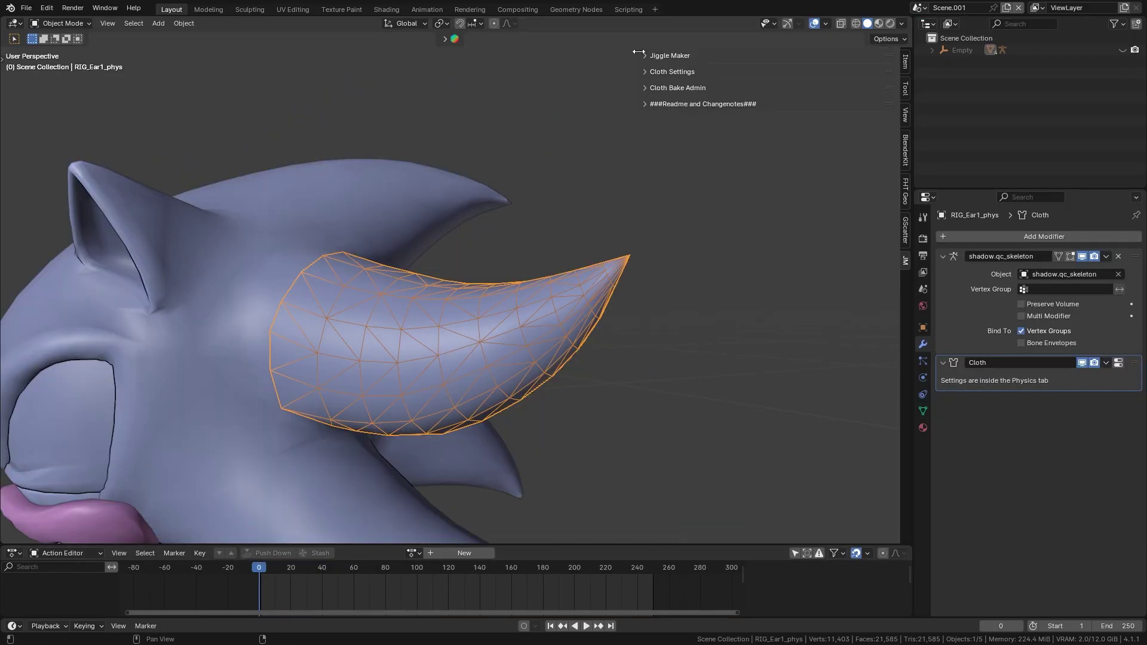
Look through the Cloth Bake Admin options and the list of cloth presets for the ear mesh
left_click(648, 88)
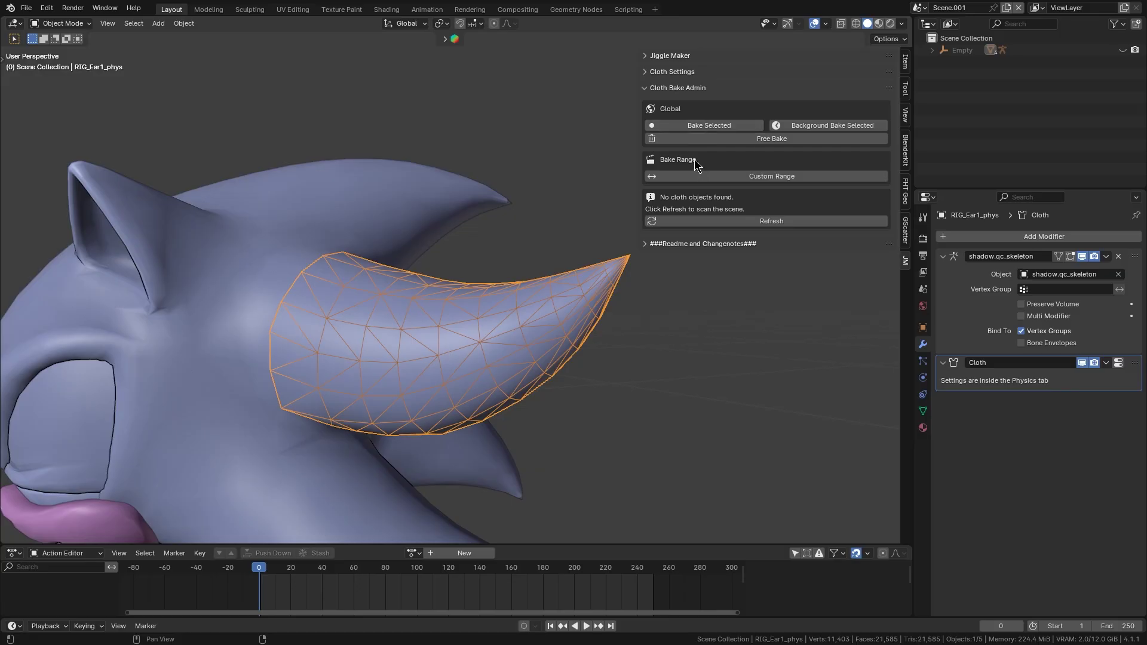
left_click(644, 87)
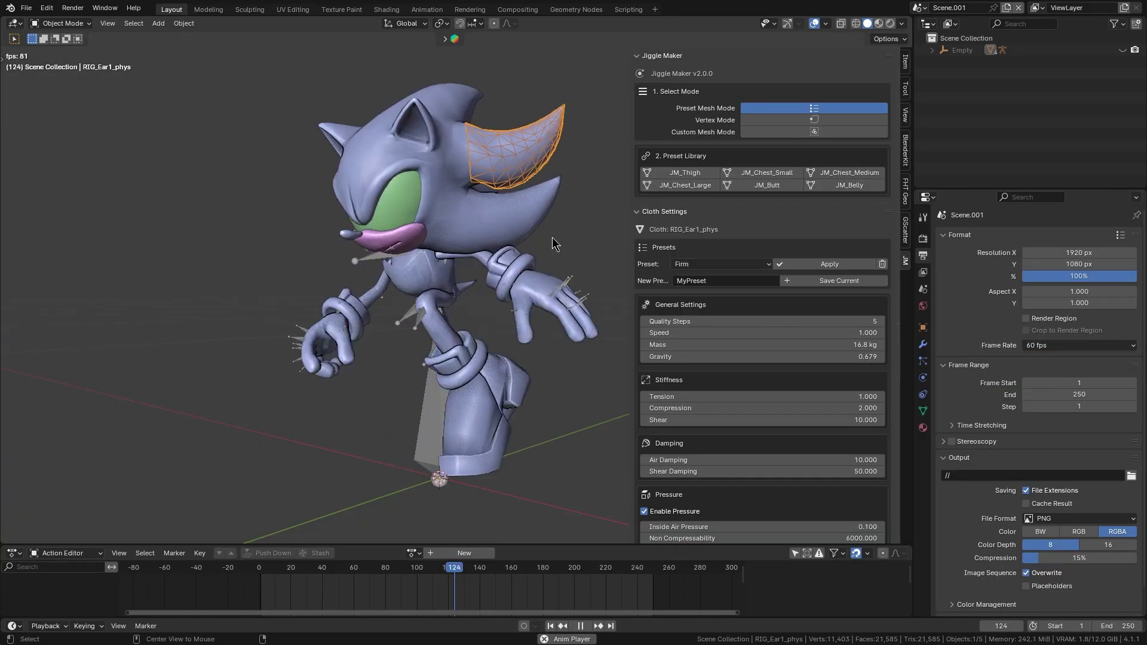
left_click(725, 264)
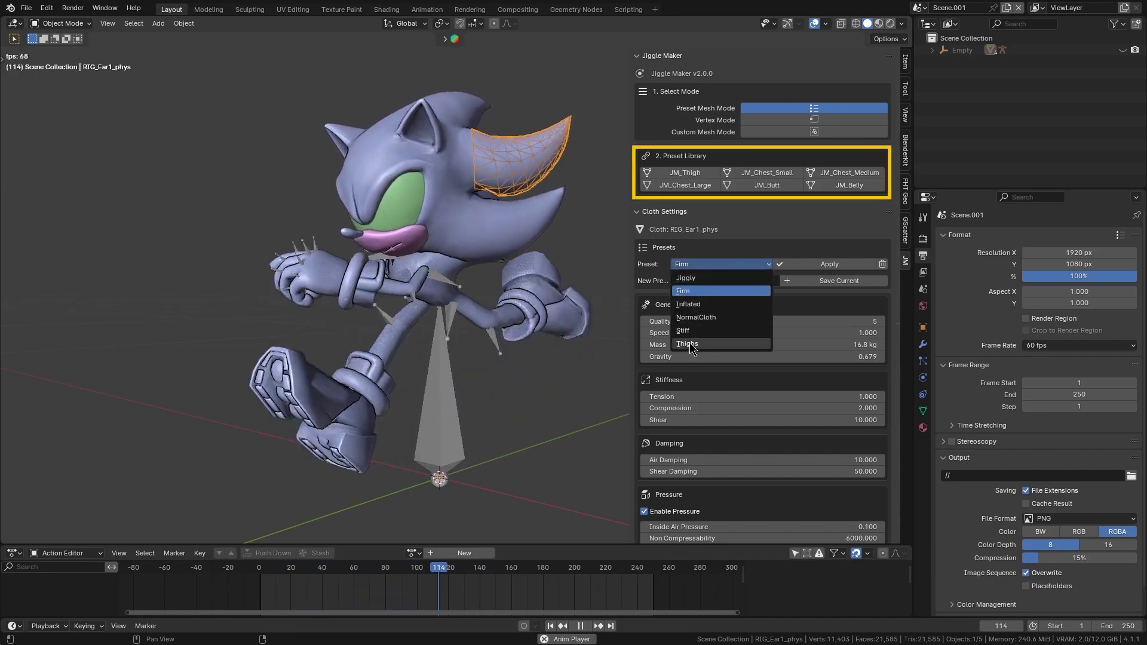
left_click(708, 266)
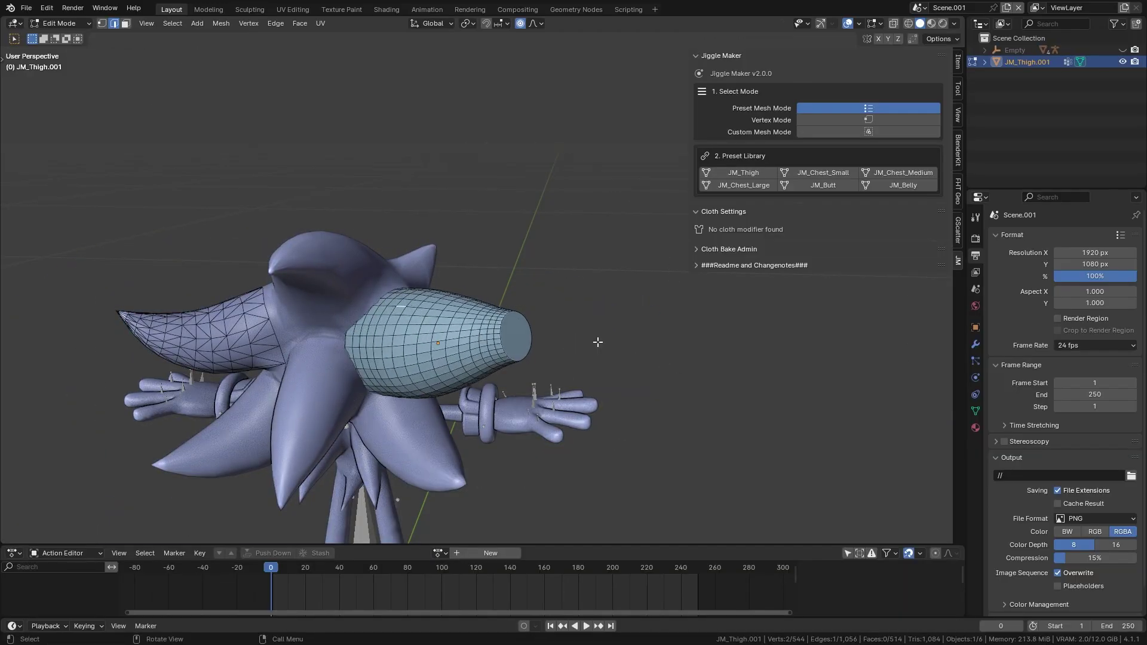
Scale an edge loop near the narrow end of the thigh mesh with proportional editing
left_click(497, 325)
key("s")
middle_click_drag(440, 339, 538, 335)
left_click(497, 325)
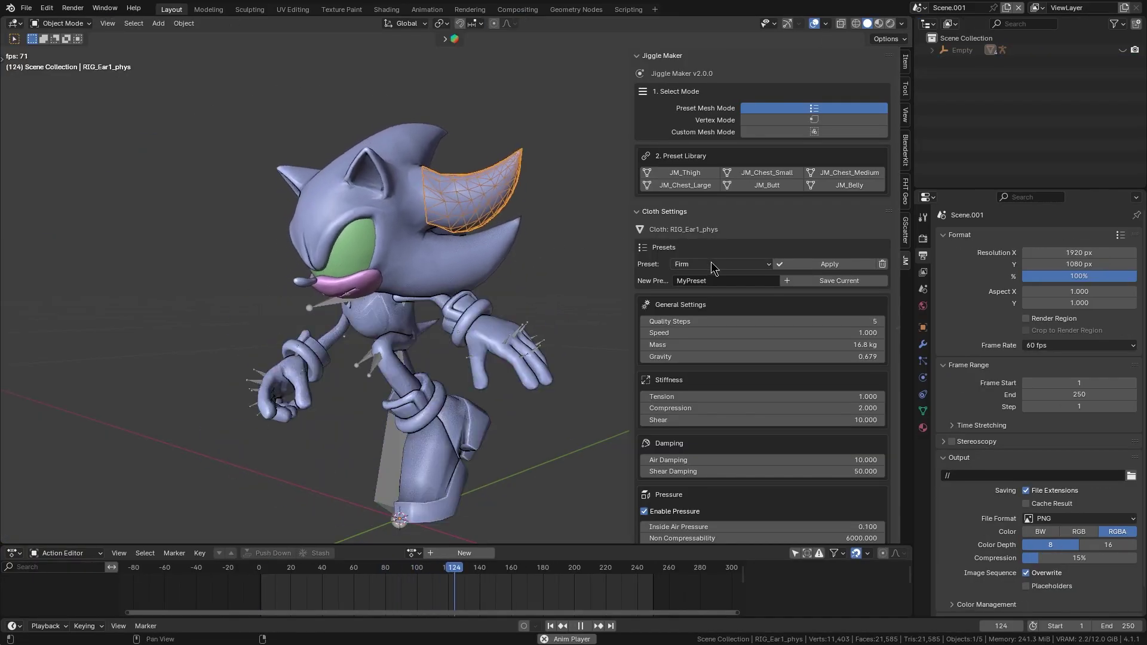
Try the Jiggly, Inflated, NormalCloth, Stiff and Thighs cloth presets on the Ear1 physics mesh during playback
left_click(792, 267)
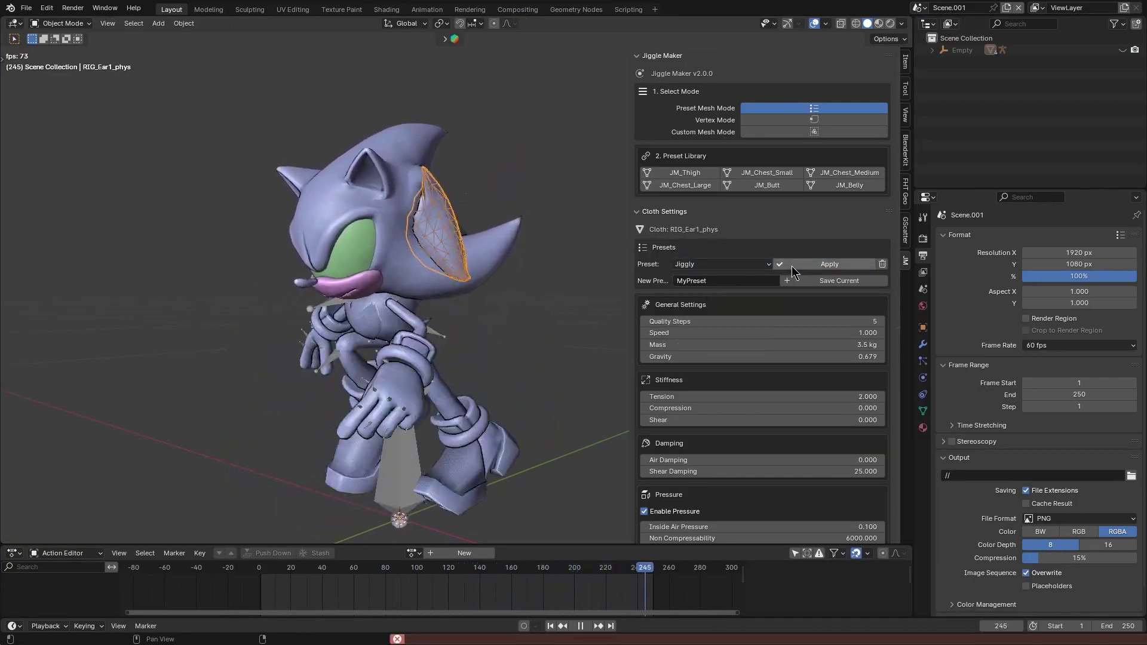
left_click(695, 304)
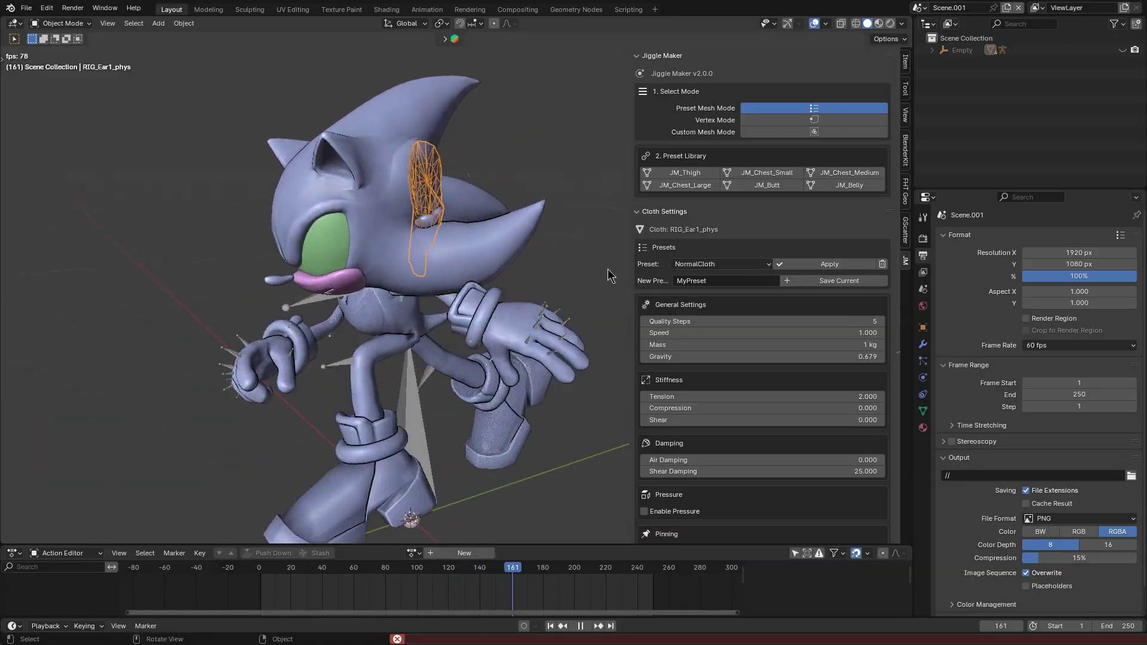
left_click(704, 265)
left_click(704, 331)
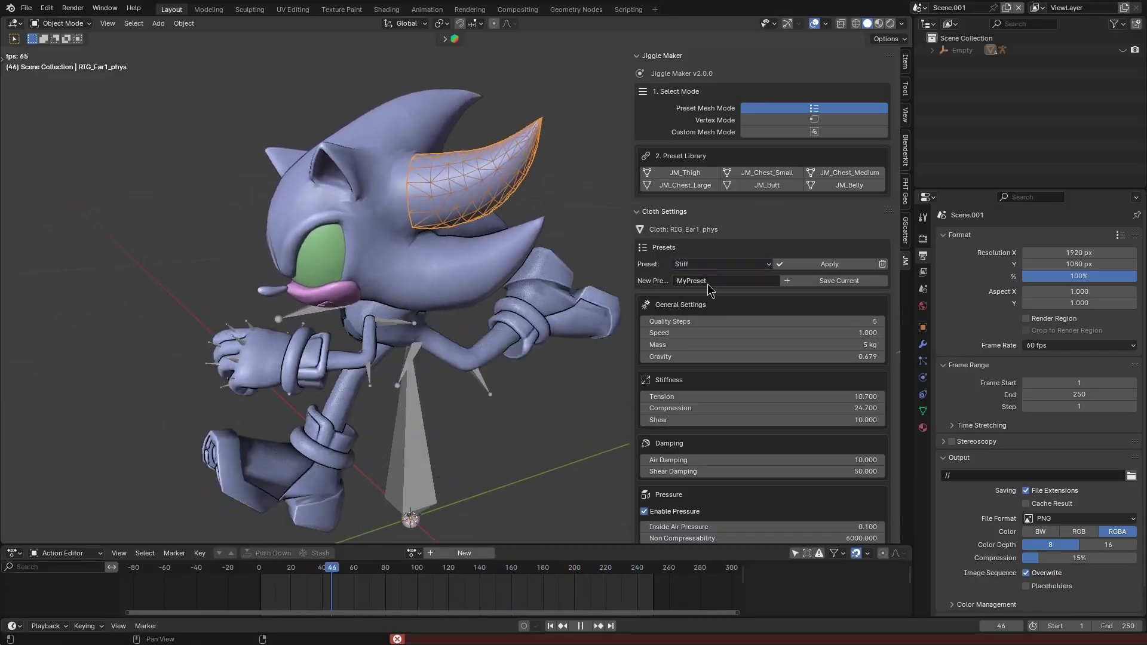
left_click(711, 264)
left_click(692, 343)
Set the Ear1 physics mesh's cloth preset to Jiggly
left_click(707, 269)
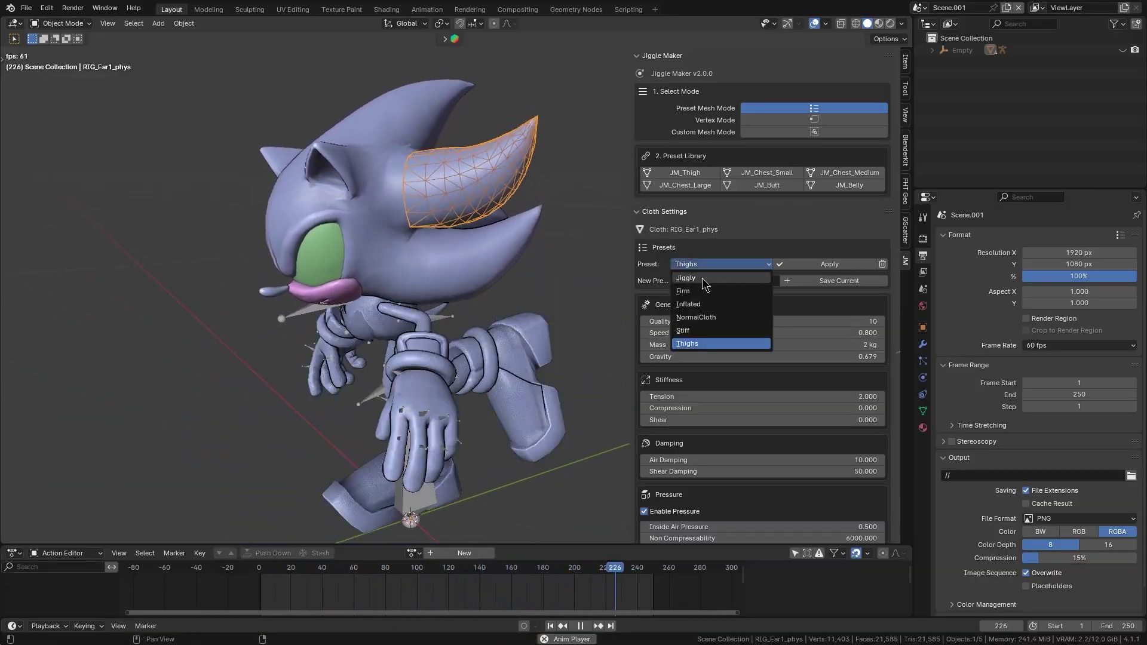
left_click(687, 278)
left_click(711, 264)
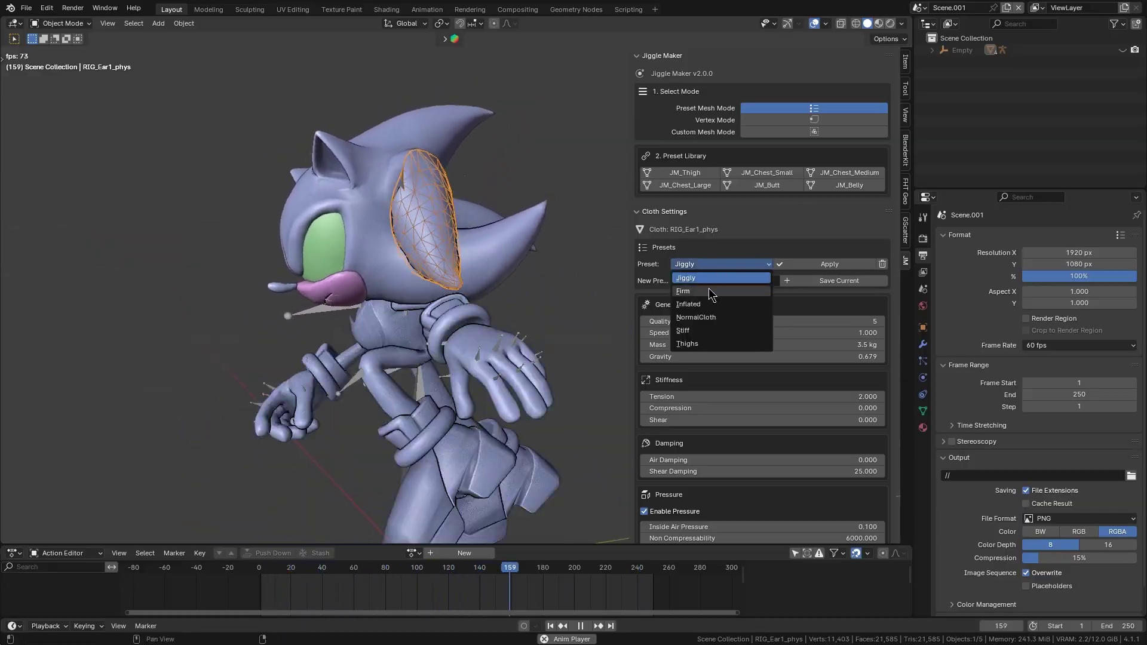
Set the Ear1 mesh's pinning stiffness to 0.090 and apply the cloth preset again
scroll(711, 373, "down", 8)
left_click_drag(742, 373, 756, 373)
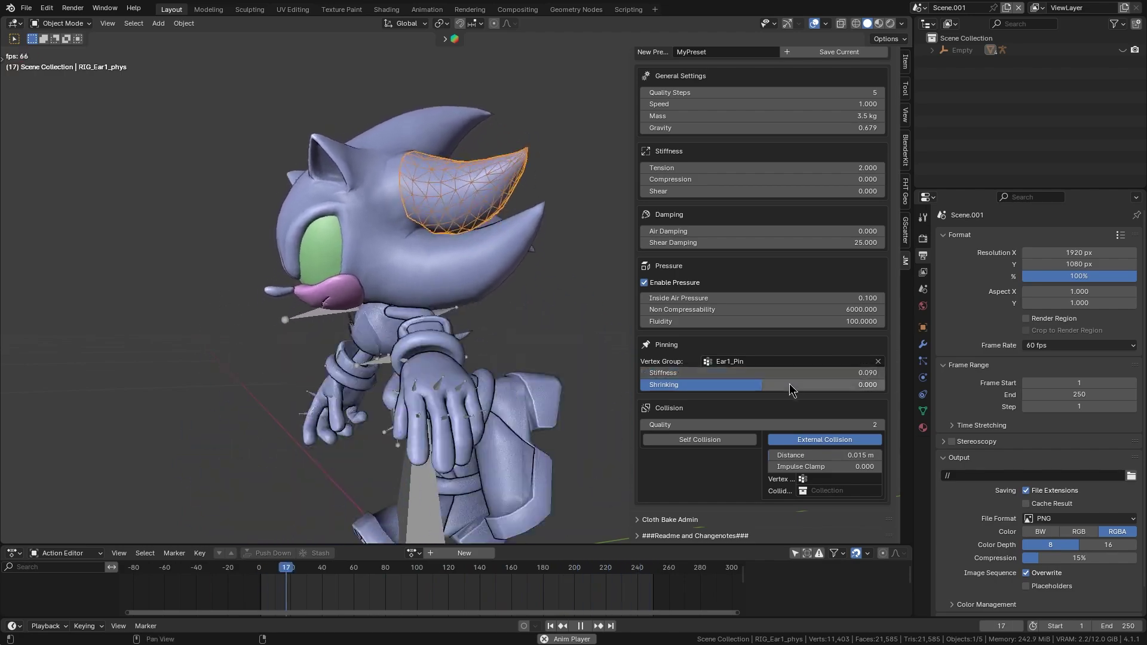
scroll(764, 361, "up", 7)
left_click(848, 246)
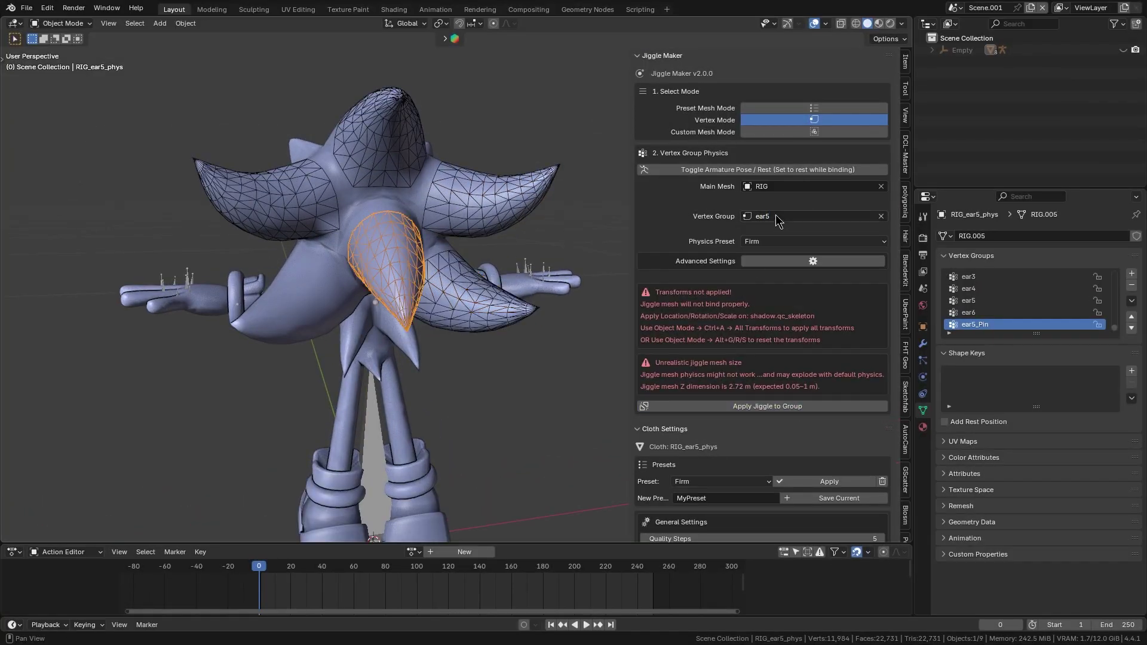
Apply jiggle physics with the Firm preset to the ear6 vertex group of the RIG mesh
left_click(737, 409)
middle_click_drag(337, 287, 429, 291)
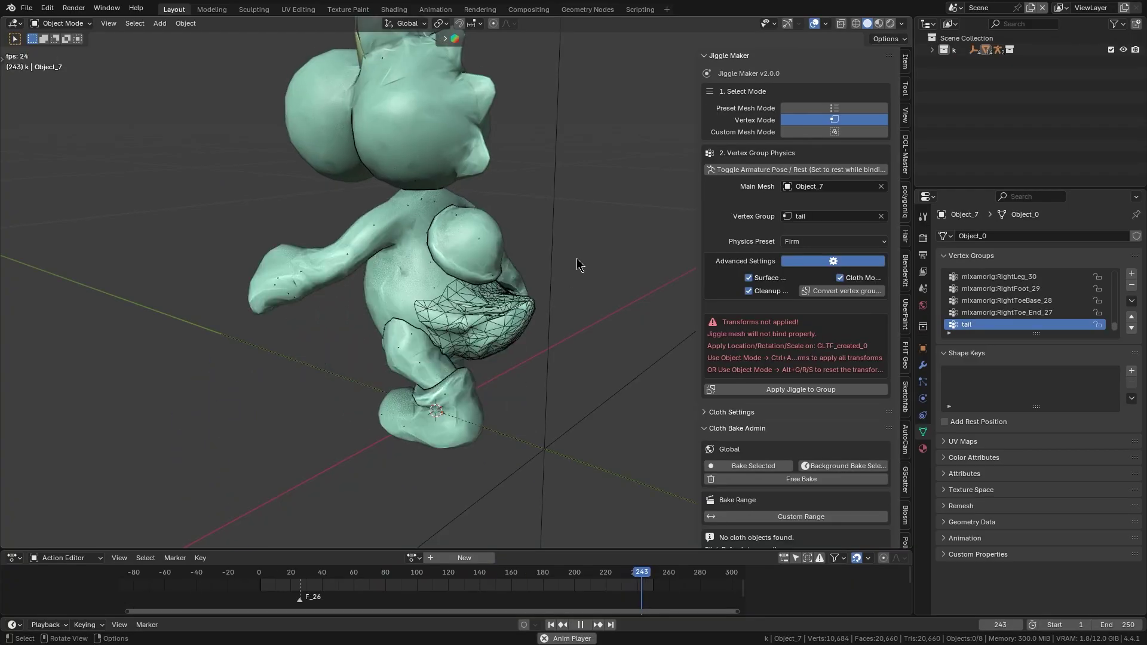
Apply jiggle physics to the tail vertex group, testing the Funny Ears, Stiff and Thighs presets during playback
left_click(803, 242)
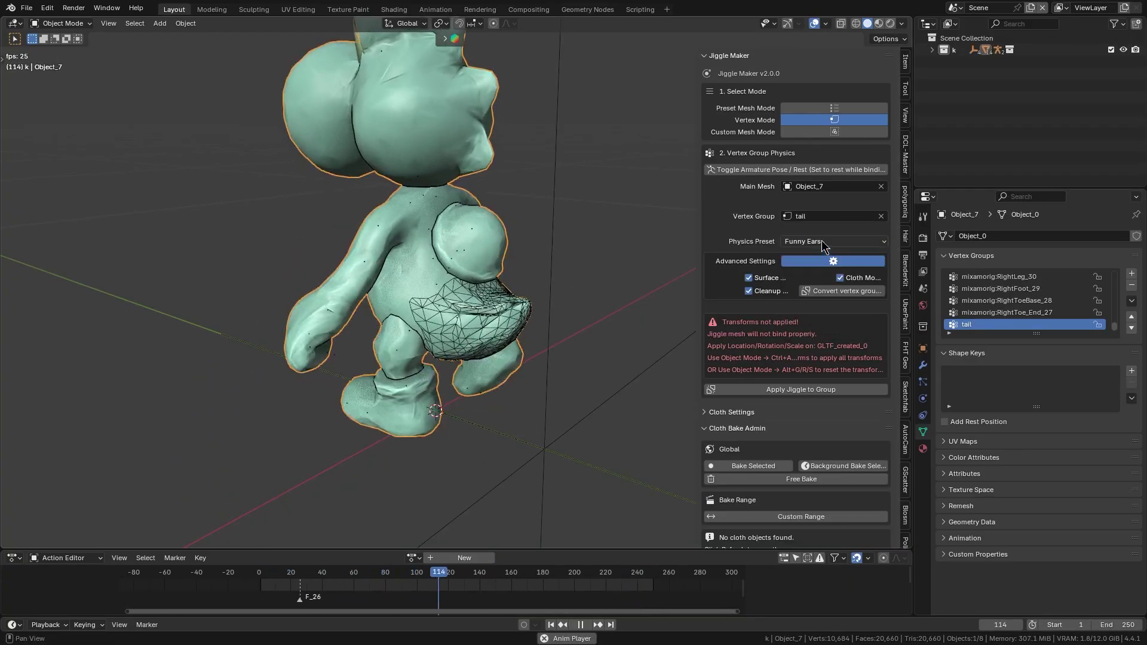
left_click(804, 390)
left_click(819, 242)
left_click(812, 281)
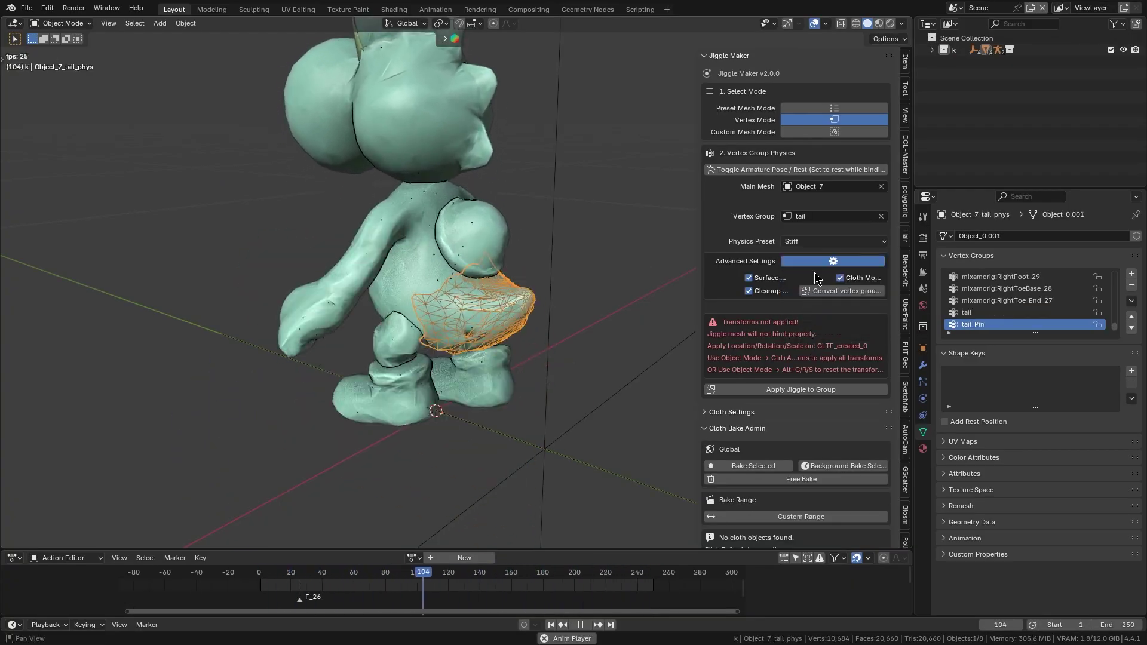
key("shift+alt+z")
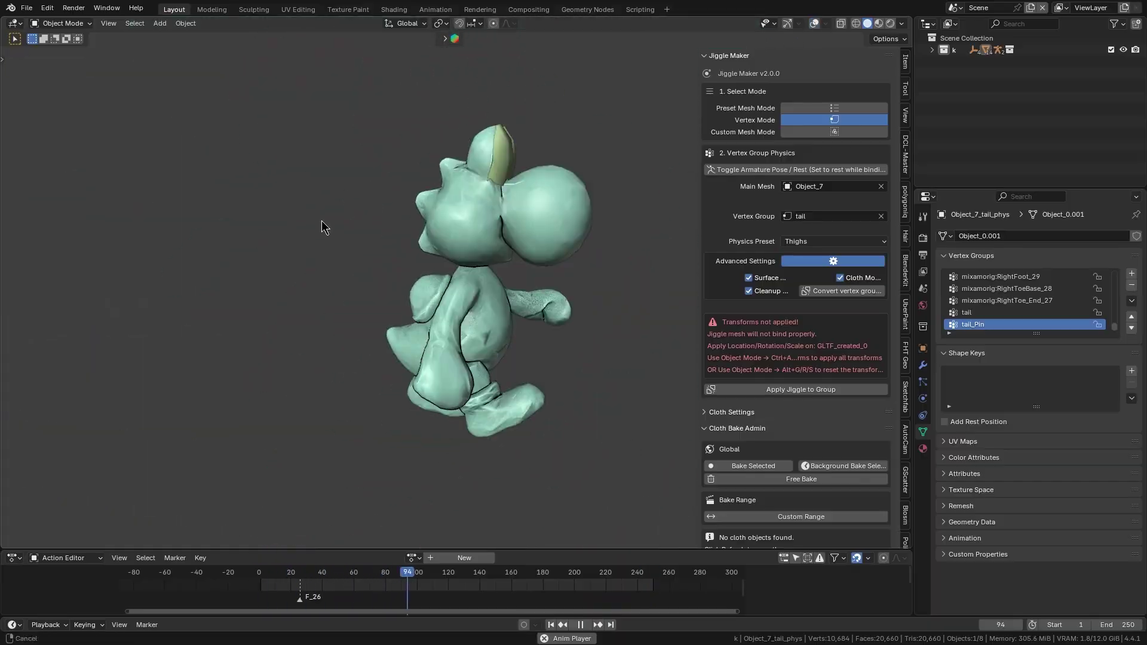
middle_click_drag(267, 257, 477, 263)
scroll(477, 263, "up", 3)
key("shift+alt+z")
Stop the playback and select the cheek faces on the head of Object_7 in Edit Mode
left_click(461, 461)
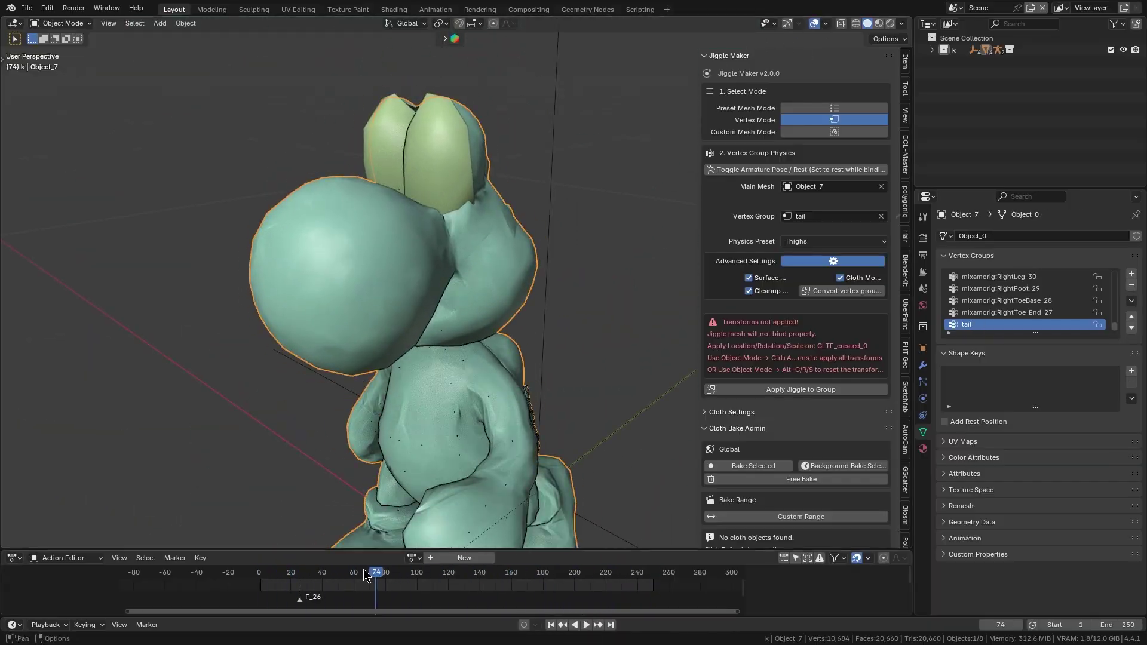
key("Escape")
key("Tab")
mouse_move(275, 287)
middle_mouse_down()
mouse_move(380, 296)
mouse_move(304, 271)
middle_mouse_up()
left_click(380, 296)
key("ctrl+z")
scroll(358, 257, "up", 3)
mouse_move(352, 221)
left_mouse_down("shift")
mouse_move(427, 206)
mouse_move(487, 245)
left_mouse_up("shift")
middle_click_drag(487, 245, 439, 251)
left_click_drag(439, 250, 418, 283, "shift")
mouse_move(289, 297)
middle_mouse_down()
mouse_move(501, 293)
mouse_move(534, 311)
middle_mouse_up()
left_click_drag(427, 221, 352, 227, "shift")
middle_click_drag(353, 227, 382, 209)
mouse_move(340, 233)
left_mouse_down("shift")
mouse_move(320, 296)
mouse_move(346, 335)
left_mouse_up("shift")
mouse_move(430, 319)
middle_mouse_down()
mouse_move(393, 313)
mouse_move(458, 312)
middle_mouse_up()
Assign the selected cheek faces to a new vertex group named C and choose it as the jiggle vertex group
key("ctrl+g")
left_click(459, 312)
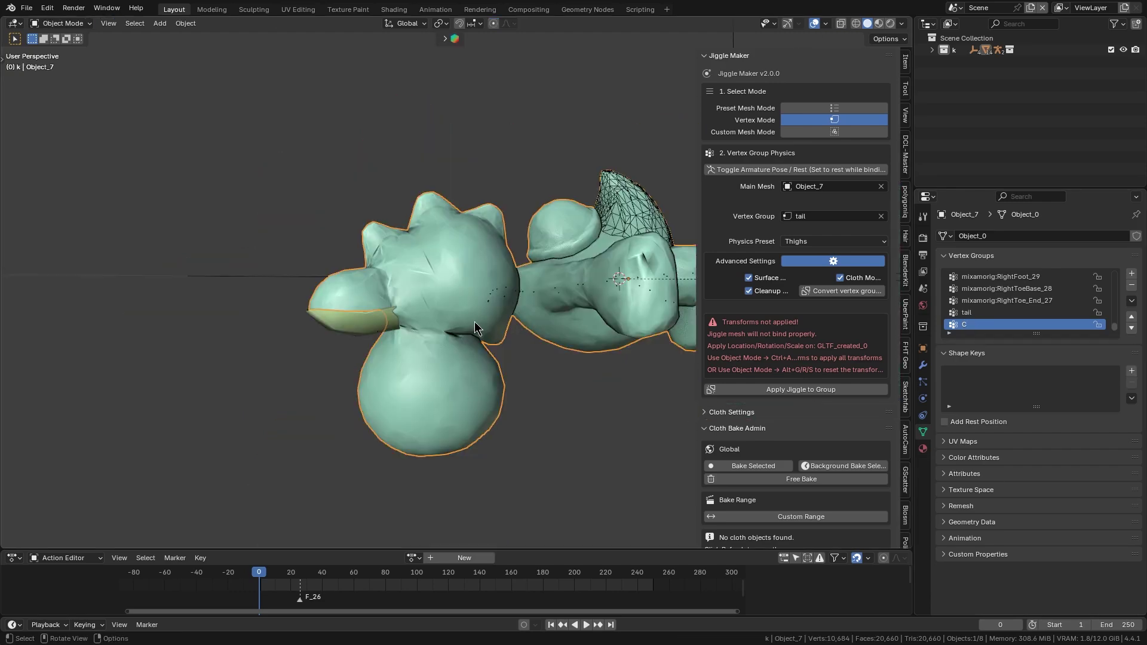
left_click(834, 216)
left_click(800, 251)
Switch the armature back to pose position and play the animation with the cheek jiggle
left_click(796, 170)
middle_click_drag(574, 156, 670, 275, "shift")
key("space")
scroll(556, 262, "down", 2)
left_click(532, 263)
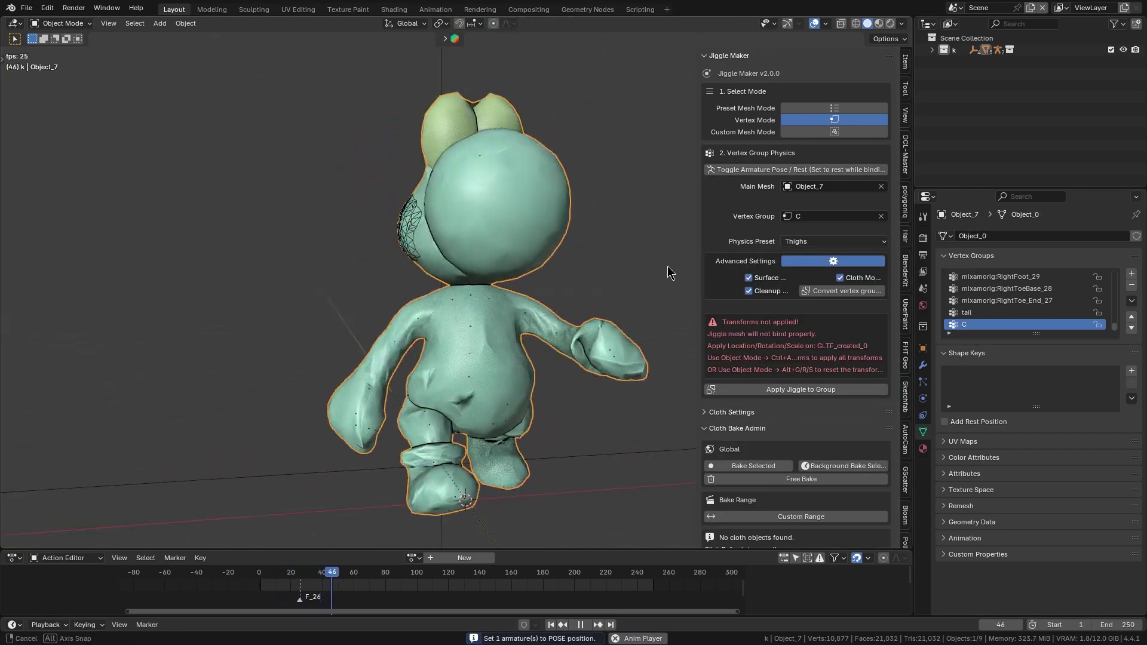
middle_click_drag(514, 280, 569, 287)
scroll(609, 292, "up", 2)
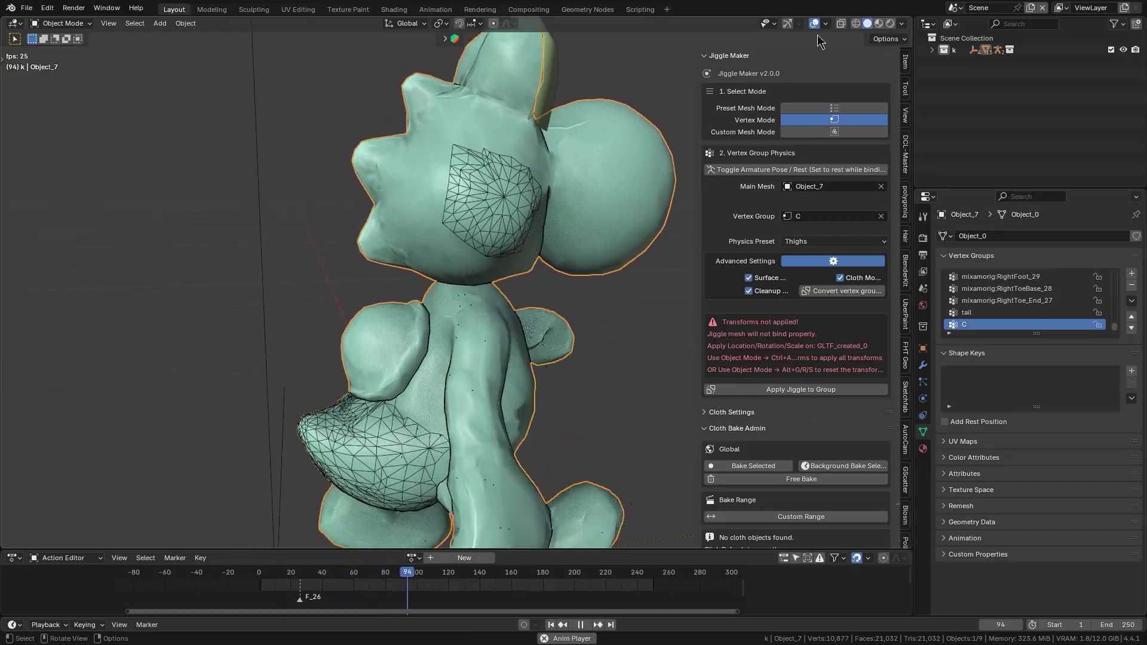
Review the cheek and tail jiggle during playback with the viewport overlays hidden
left_click(814, 23)
middle_click_drag(601, 172, 499, 178, "shift")
scroll(478, 190, "down", 3)
scroll(465, 196, "up", 2)
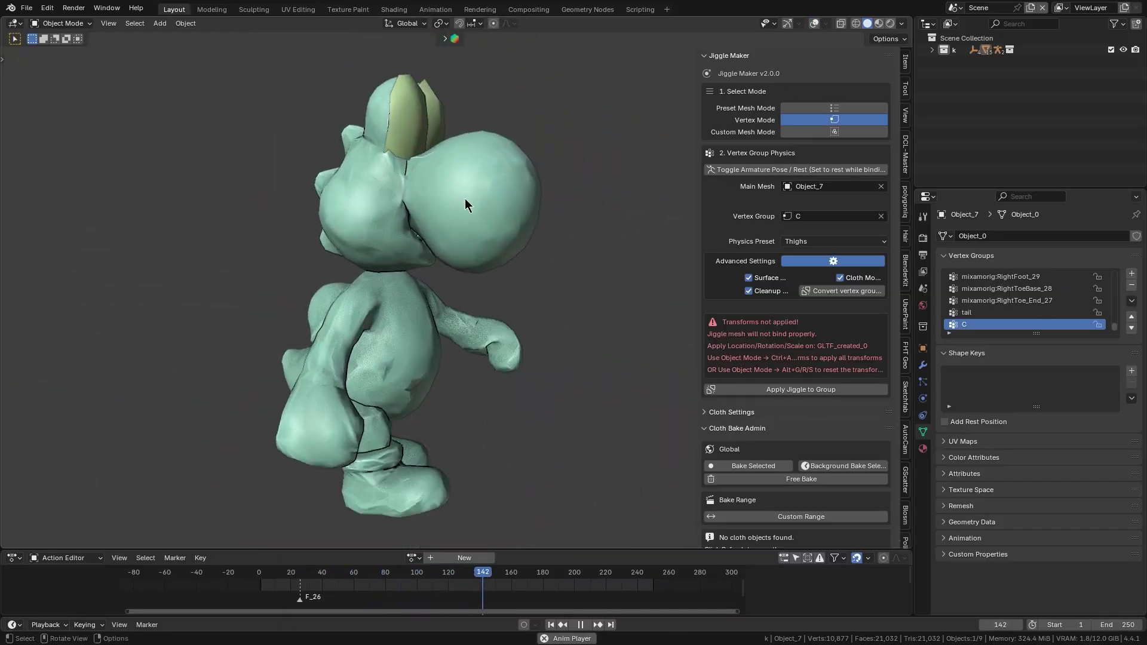
left_click(813, 25)
middle_click_drag(596, 239, 831, 83)
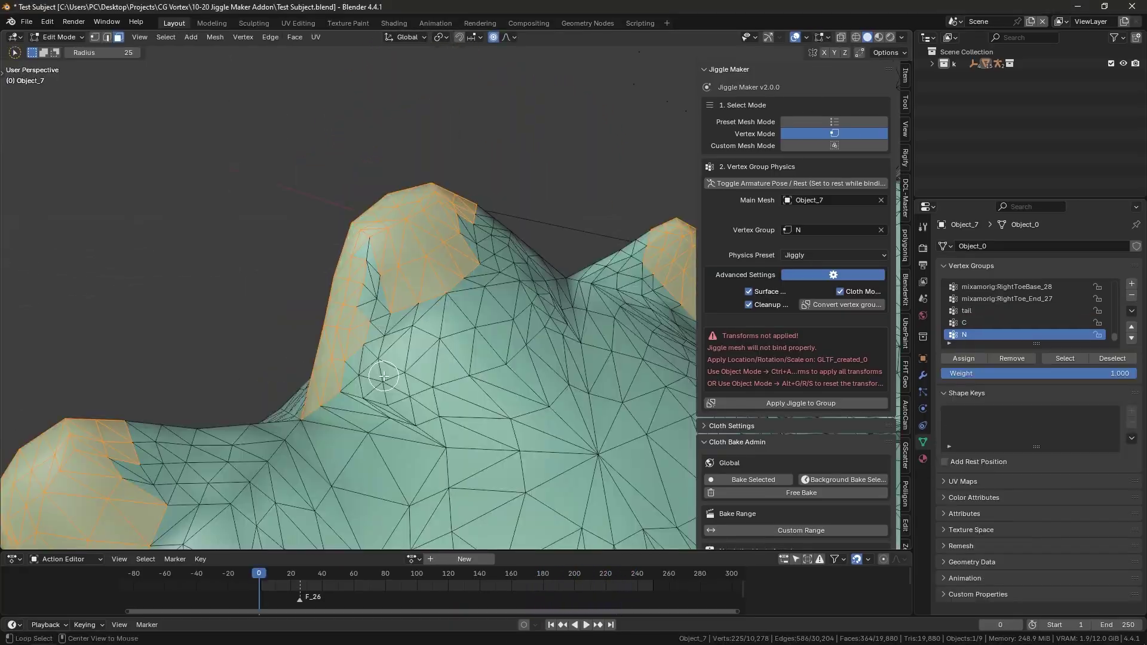
Circle-select the faces of the three spikes on the back of the head of Object_7
left_click_drag(380, 271, 362, 357)
middle_click_drag(362, 358, 341, 325)
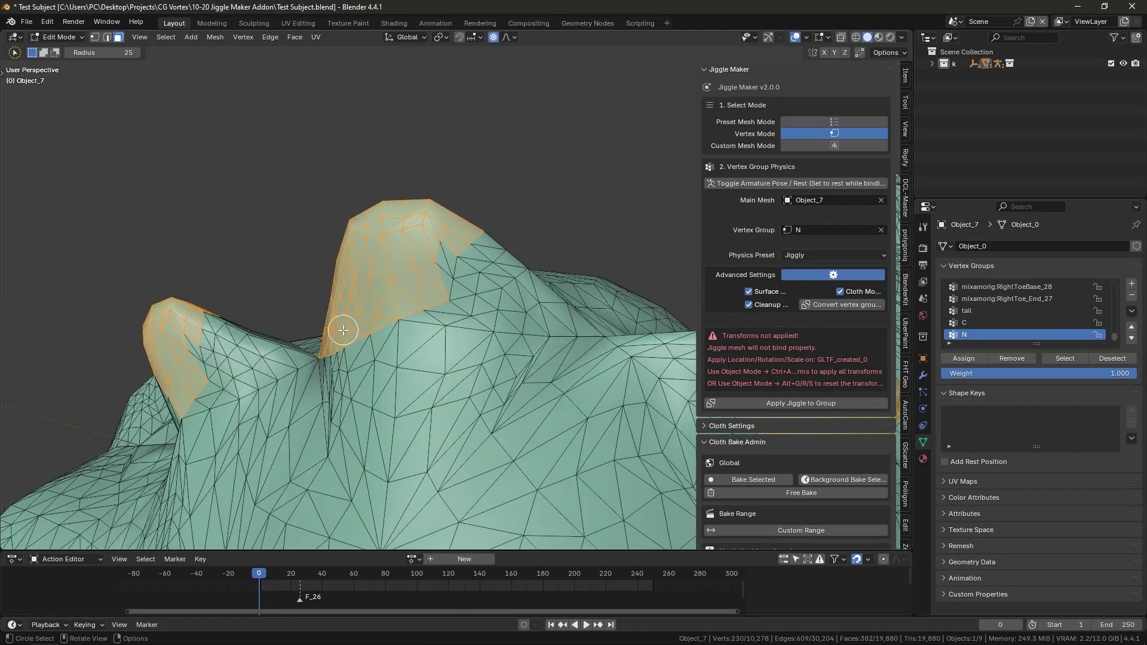
left_click_drag(448, 290, 499, 260)
mouse_move(499, 260)
middle_mouse_down()
mouse_move(435, 256)
mouse_move(365, 284)
middle_mouse_up()
left_click_drag(364, 284, 399, 264)
middle_click_drag(399, 264, 406, 271)
mouse_move(412, 286)
left_mouse_down()
mouse_move(468, 336)
mouse_move(391, 359)
left_mouse_up()
mouse_move(392, 358)
middle_mouse_down()
mouse_move(537, 335)
mouse_move(478, 310)
middle_mouse_up()
scroll(538, 323, "down", 5)
left_click_drag(485, 296, 495, 322)
key("w")
key("w")
middle_click_drag(495, 323, 596, 347)
Assign the selected spike faces to a new vertex group named T and choose it as the jiggle vertex group
key("ctrl+g")
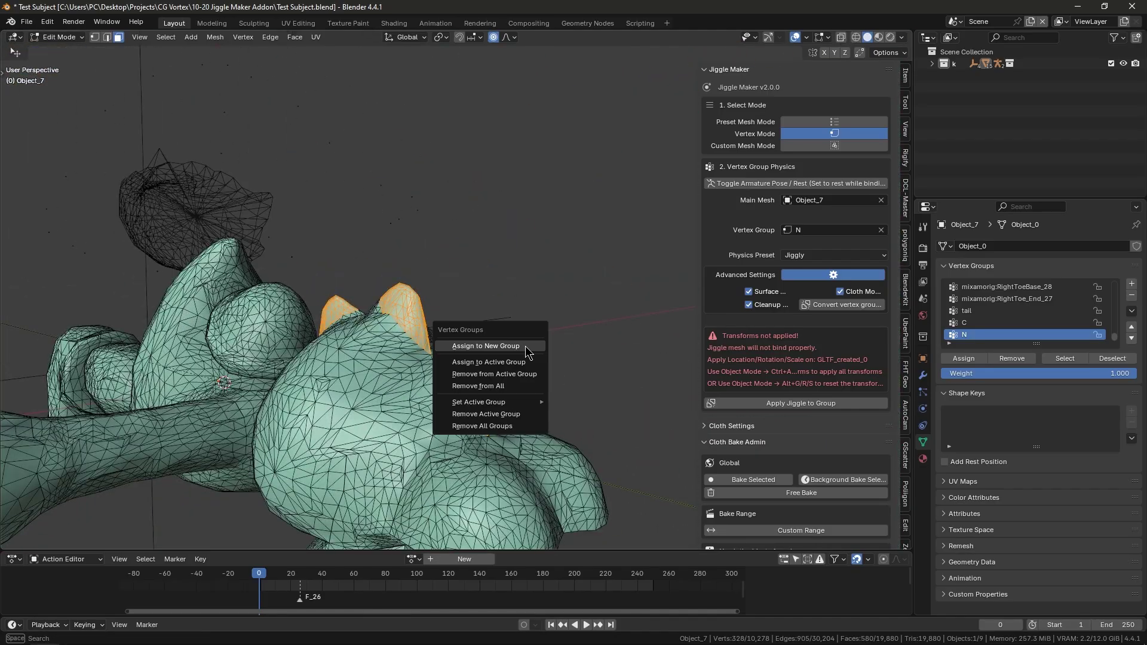
left_click(816, 231)
type("t")
left_click(811, 246)
left_click(813, 233)
type("t")
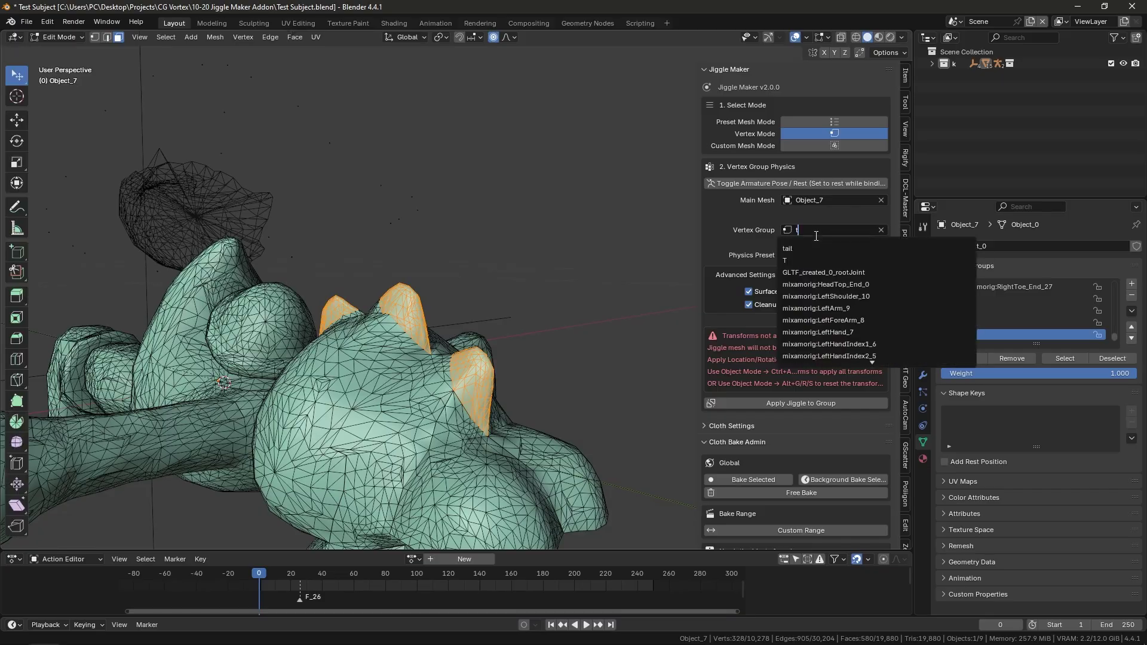
left_click(814, 259)
middle_click_drag(540, 274, 633, 250)
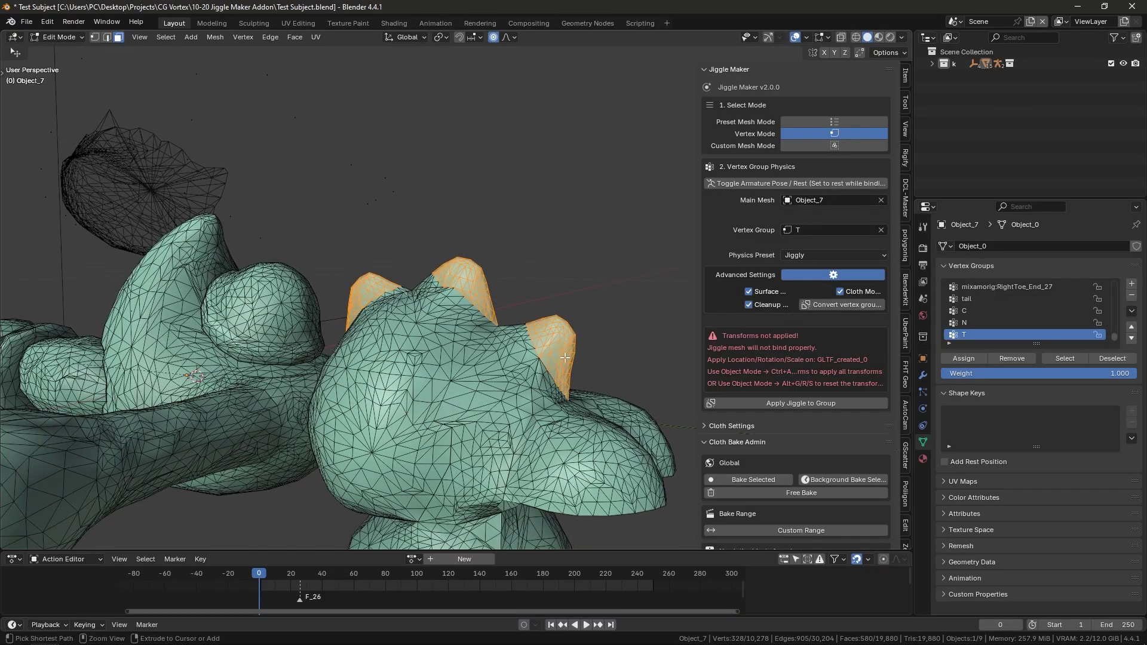
Leave Edit Mode, apply jiggle physics with the Jiggly preset to the T group and check the spikes in playback
key("Tab")
scroll(508, 371, "down", 4)
middle_click_drag(436, 371, 589, 406)
key("space")
mouse_move(401, 325)
middle_mouse_down()
mouse_move(425, 343)
mouse_move(379, 329)
mouse_move(443, 335)
mouse_move(402, 328)
middle_mouse_up()
key("space")
scroll(443, 335, "up", 2)
scroll(403, 327, "up", 3)
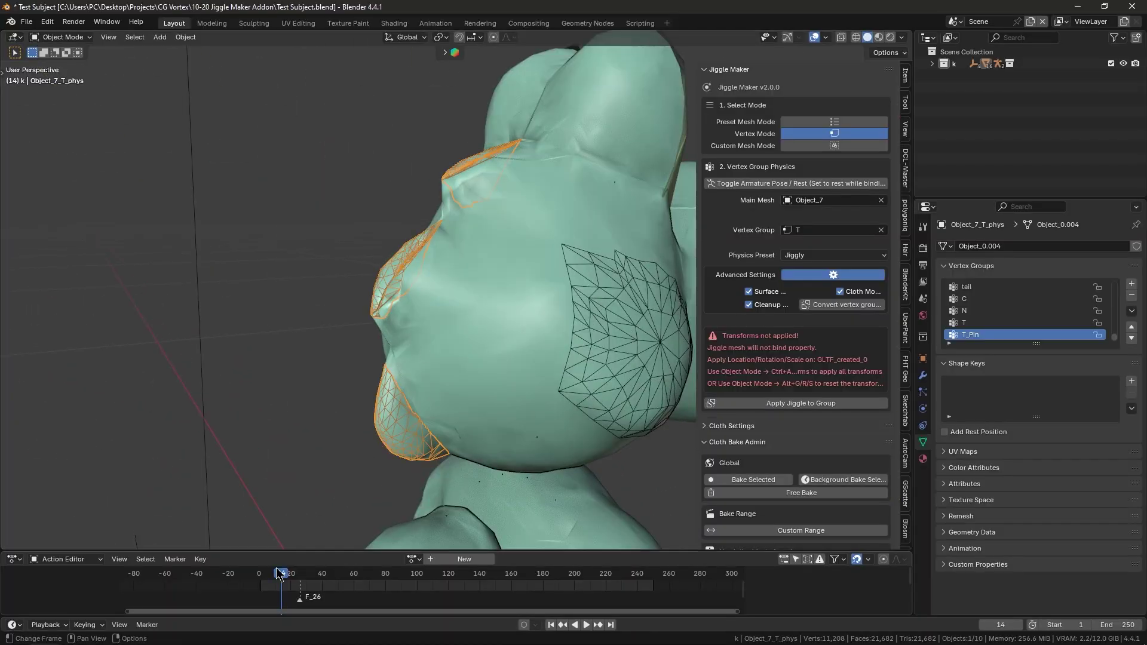
Switch the head spikes' physics preset to Firm and play the animation with the viewport overlays hidden
left_click(800, 255)
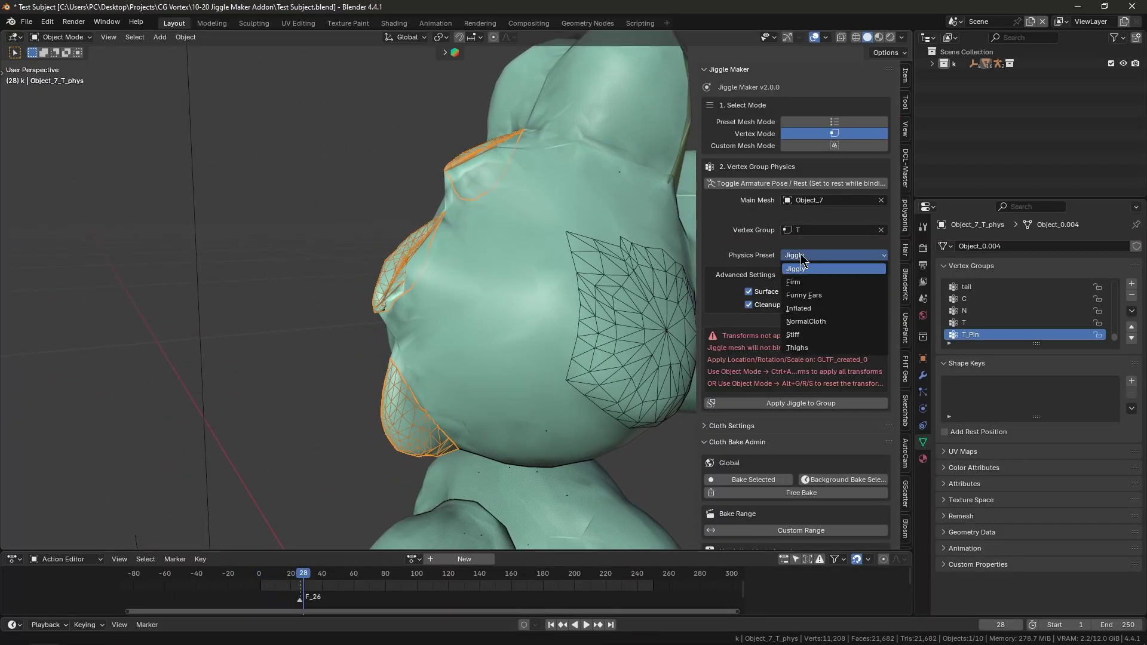
key("space")
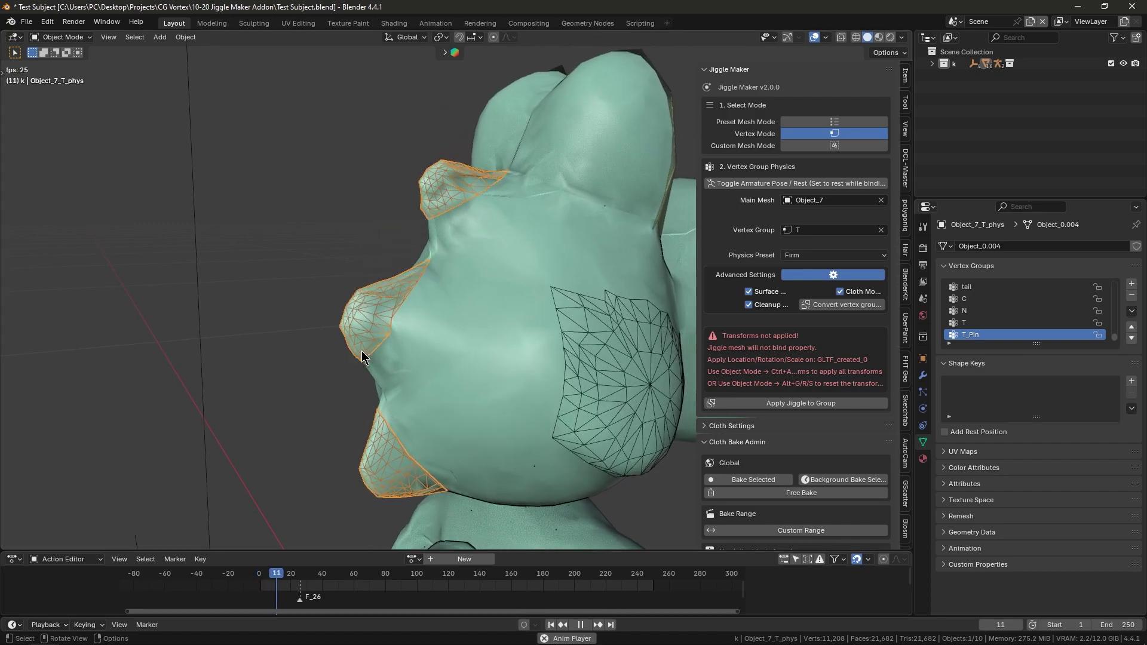
left_click(813, 37)
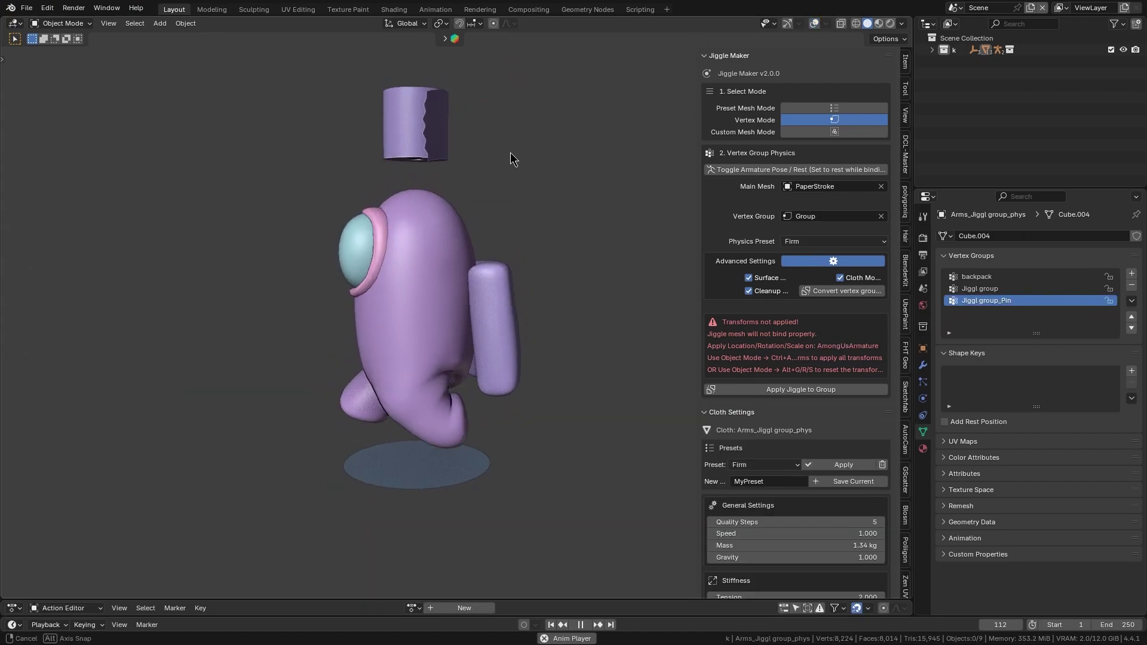
Review the jiggle playback on the finished characters from several angles, with the viewport overlays hidden
middle_click_drag(520, 163, 592, 190)
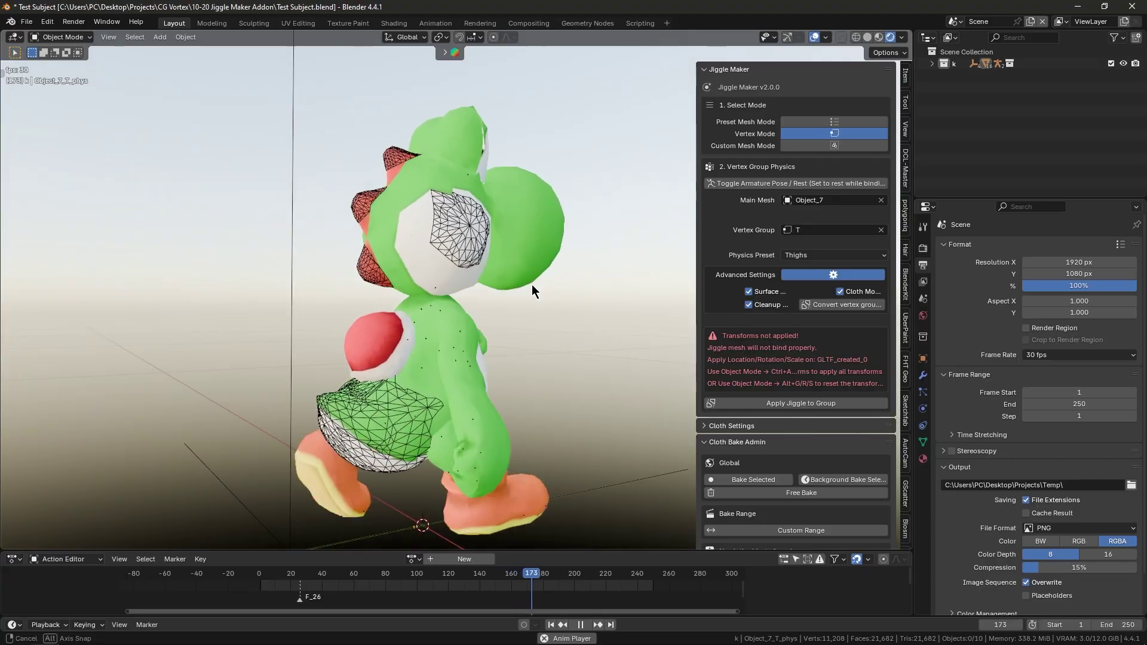
middle_click_drag(527, 284, 533, 281)
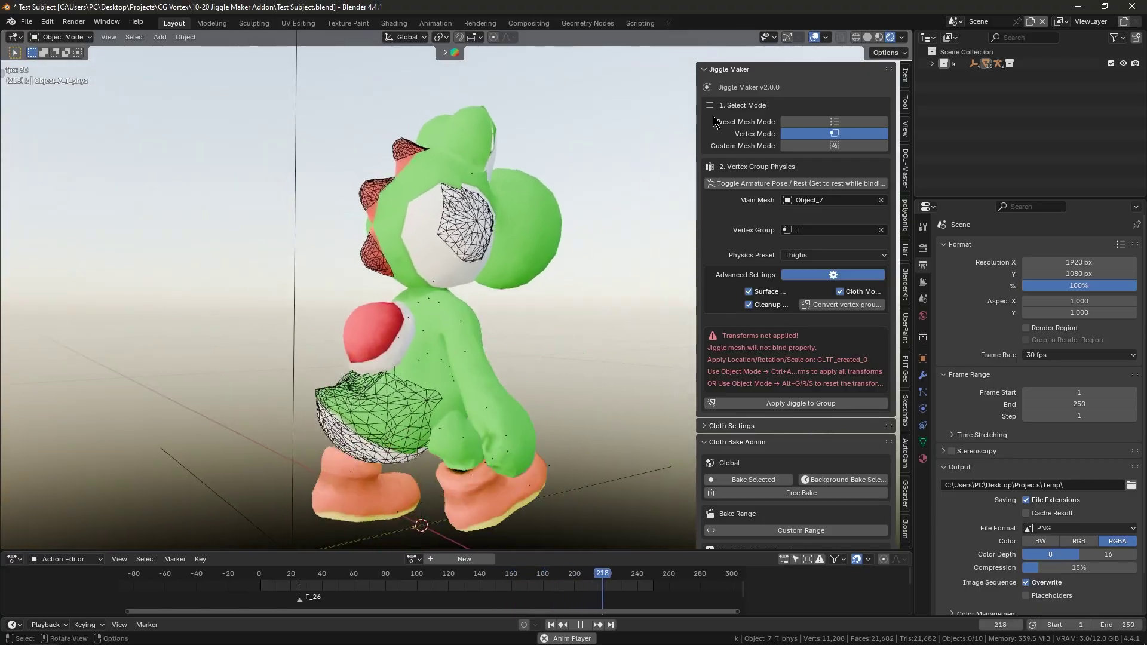
left_click(813, 37)
scroll(346, 411, "up", 1)
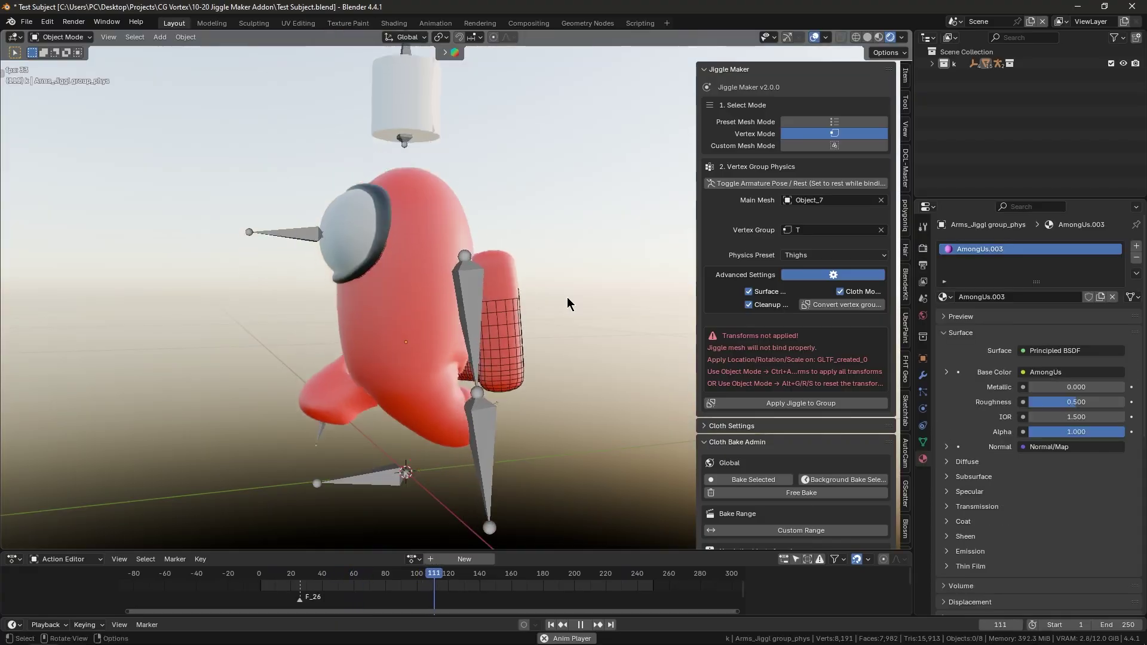
middle_click_drag(568, 296, 482, 303)
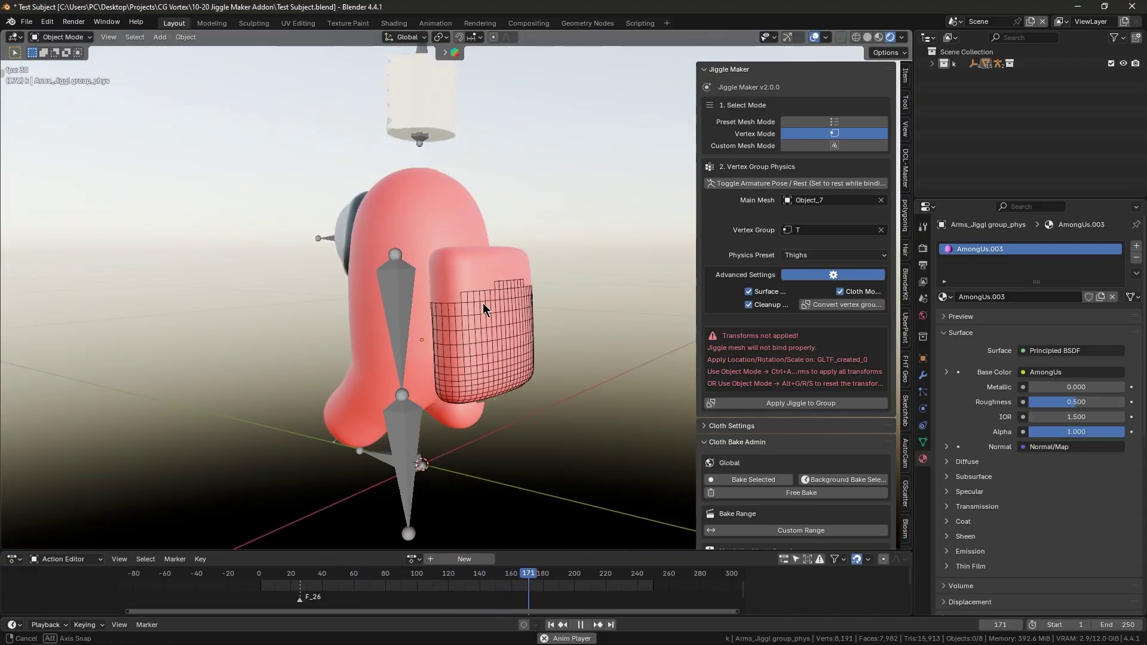
left_click(813, 38)
middle_click_drag(548, 174, 571, 189)
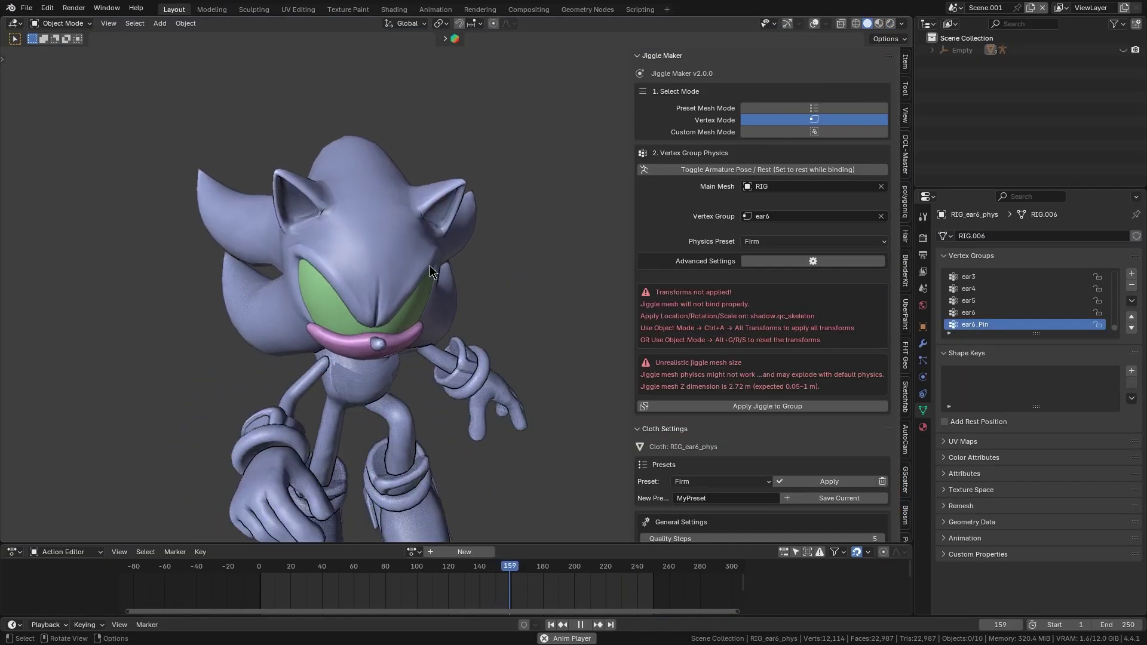